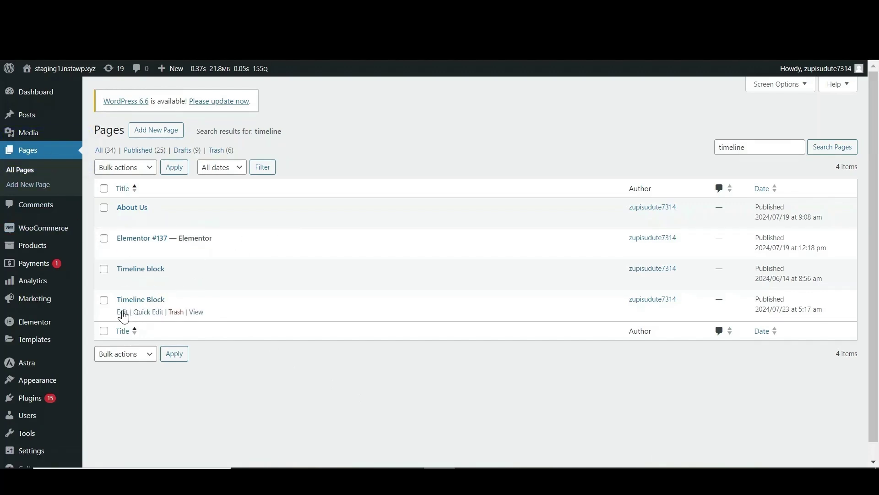
- Open the Timeline Block page from the 'timeline' page search for editing
{"action": "left_click", "coordinate": [122, 313]}
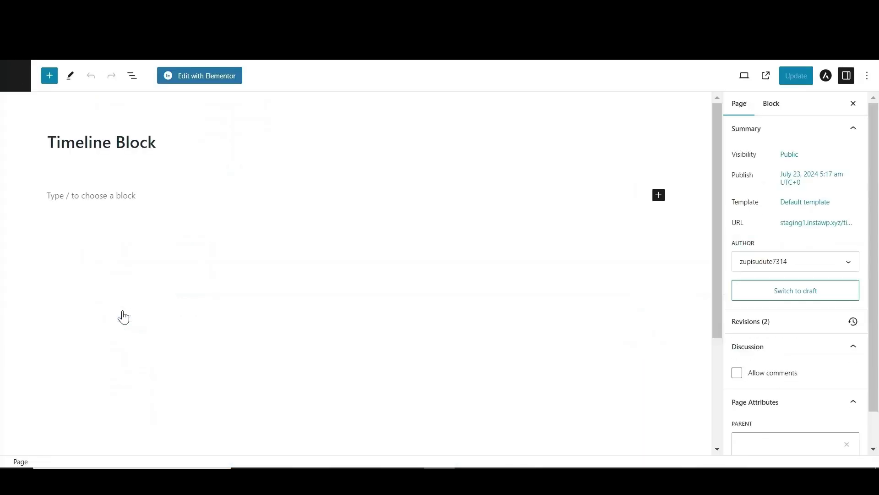
- Install Cool Plugins' Timeline Block from the block inserter and insert its demo vertical timeline
{"action": "left_click", "coordinate": [52, 79]}
{"action": "left_click", "coordinate": [48, 110]}
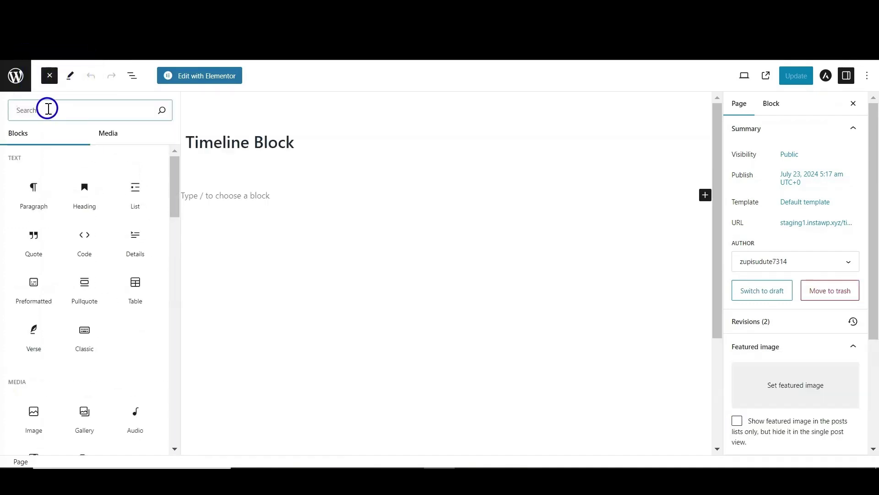
{"action": "type", "text": "timeline"}
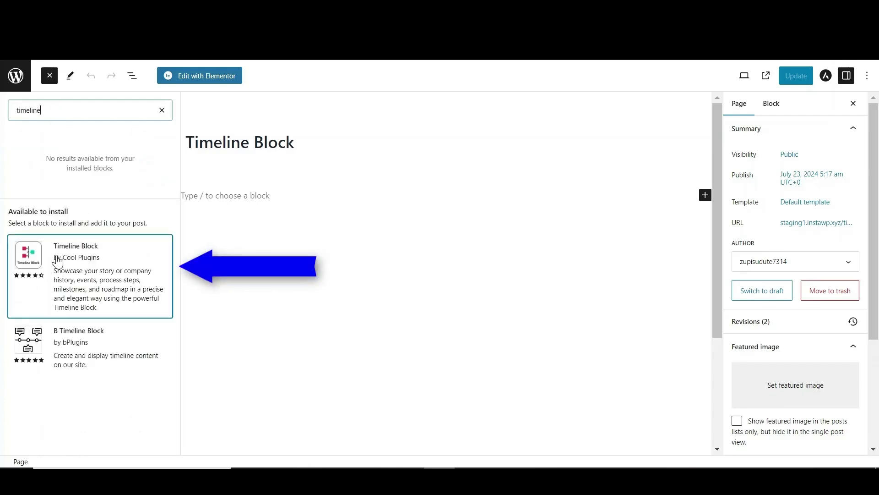
{"action": "left_click", "coordinate": [89, 275]}
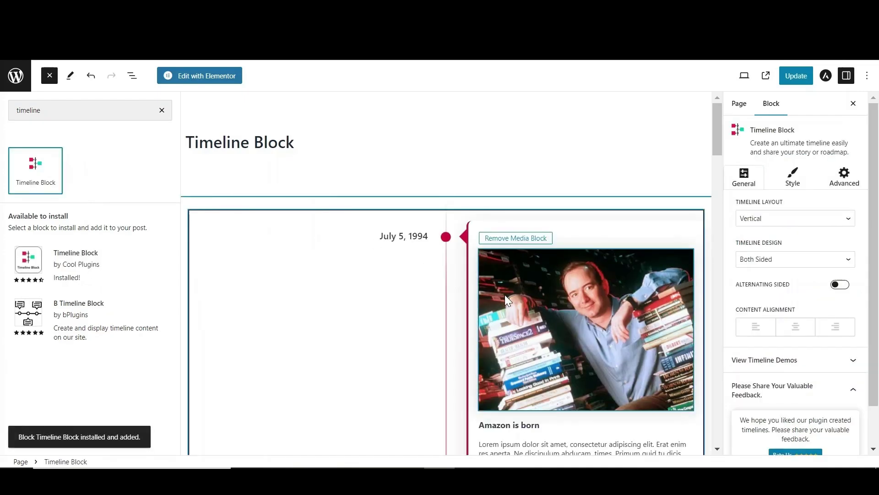
{"action": "scroll", "coordinate": [505, 295], "scroll_direction": "down", "scroll_amount": 2}
{"action": "scroll", "coordinate": [505, 295], "scroll_direction": "down", "scroll_amount": 3}
{"action": "scroll", "coordinate": [505, 301], "scroll_direction": "down", "scroll_amount": 2}
{"action": "scroll", "coordinate": [505, 301], "scroll_direction": "down", "scroll_amount": 3}
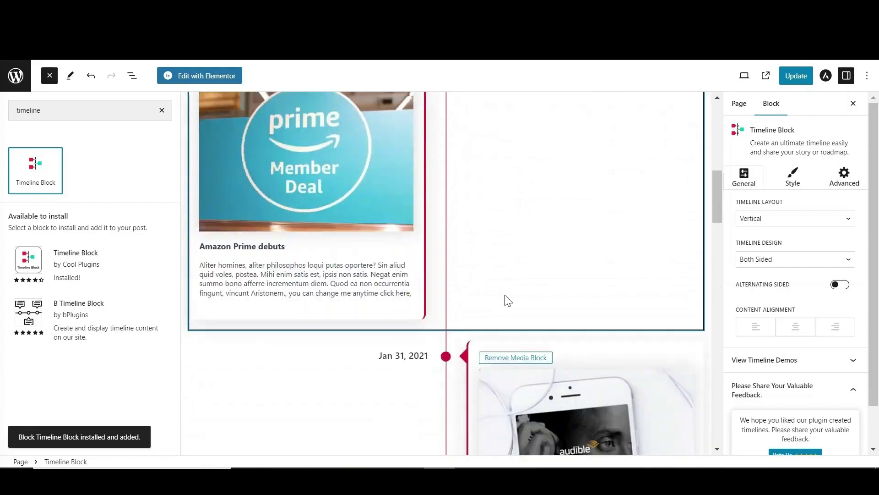
{"action": "scroll", "coordinate": [505, 301], "scroll_direction": "down", "scroll_amount": 2}
{"action": "scroll", "coordinate": [505, 301], "scroll_direction": "down", "scroll_amount": 4}
{"action": "scroll", "coordinate": [505, 300], "scroll_direction": "down", "scroll_amount": 2}
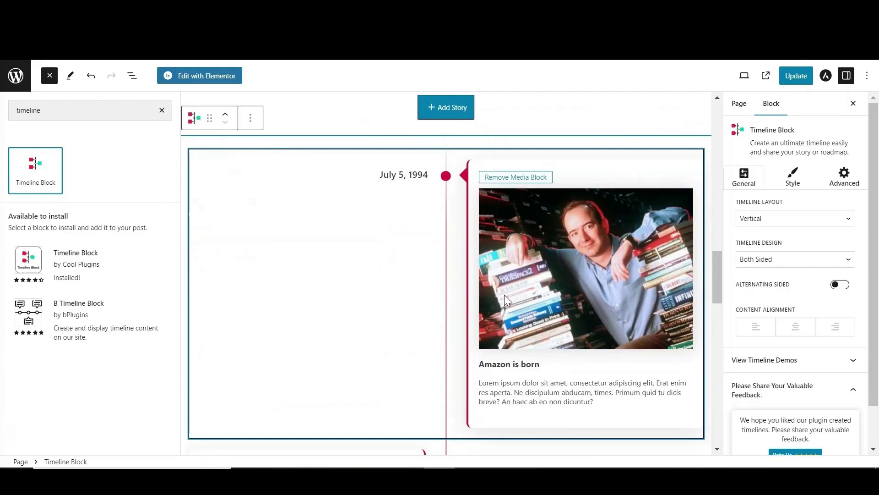
{"action": "scroll", "coordinate": [505, 300], "scroll_direction": "down", "scroll_amount": 2}
{"action": "scroll", "coordinate": [505, 300], "scroll_direction": "down", "scroll_amount": 2}
{"action": "scroll", "coordinate": [505, 300], "scroll_direction": "down", "scroll_amount": 5}
{"action": "scroll", "coordinate": [505, 299], "scroll_direction": "down", "scroll_amount": 5}
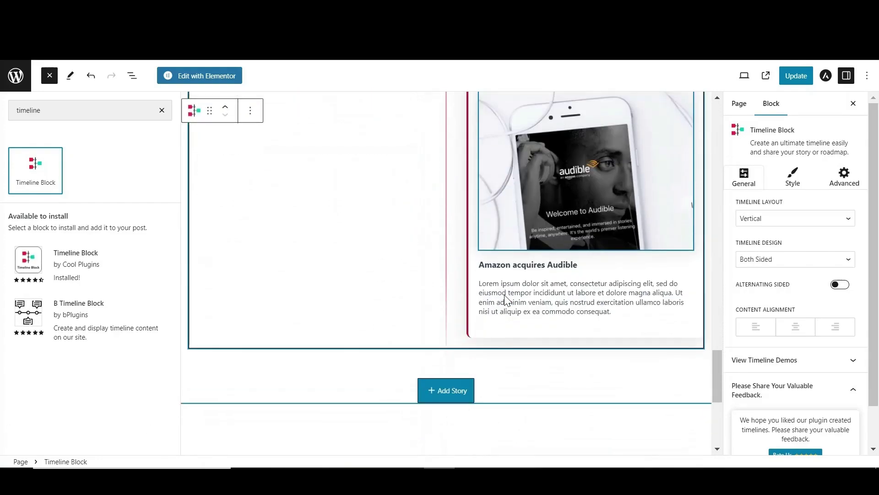
{"action": "scroll", "coordinate": [505, 294], "scroll_direction": "up", "scroll_amount": 6}
{"action": "scroll", "coordinate": [505, 295], "scroll_direction": "down", "scroll_amount": 10}
{"action": "scroll", "coordinate": [532, 310], "scroll_direction": "down", "scroll_amount": 3}
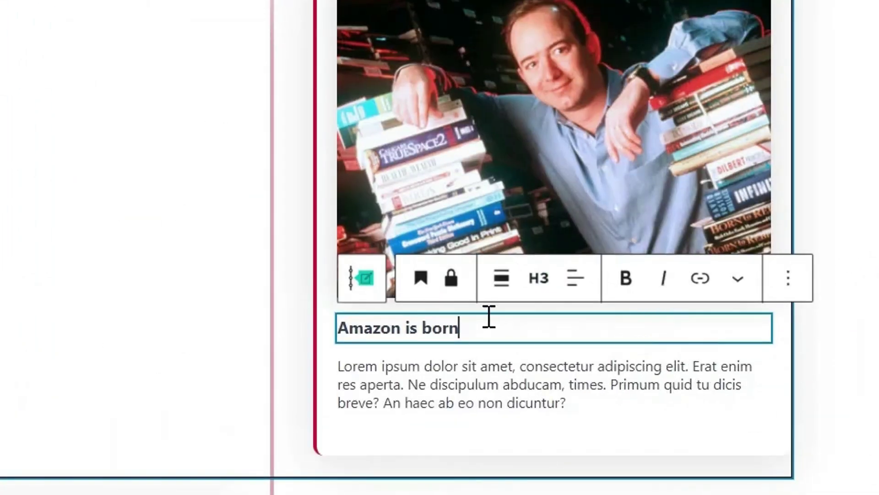
- Retitle the first story 'Library of Congress' and paste the library description over its lorem text
{"action": "triple_click", "coordinate": [425, 328]}
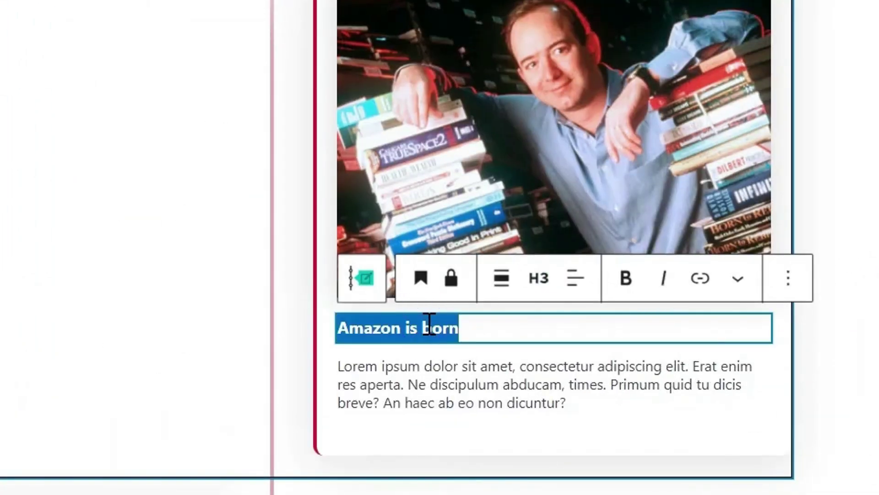
{"action": "type", "text": "Library of Congress"}
{"action": "left_click", "coordinate": [430, 395]}
{"action": "triple_click", "coordinate": [431, 394]}
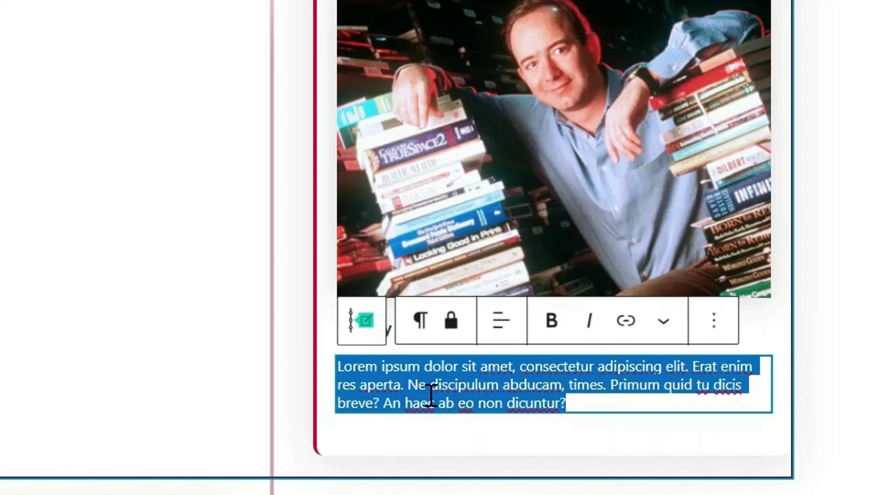
{"action": "type", "text": "The Library of Congress is the nation's oldest federal cultural institution, and it serves as the research arm of Congress. It is also the largest library"}
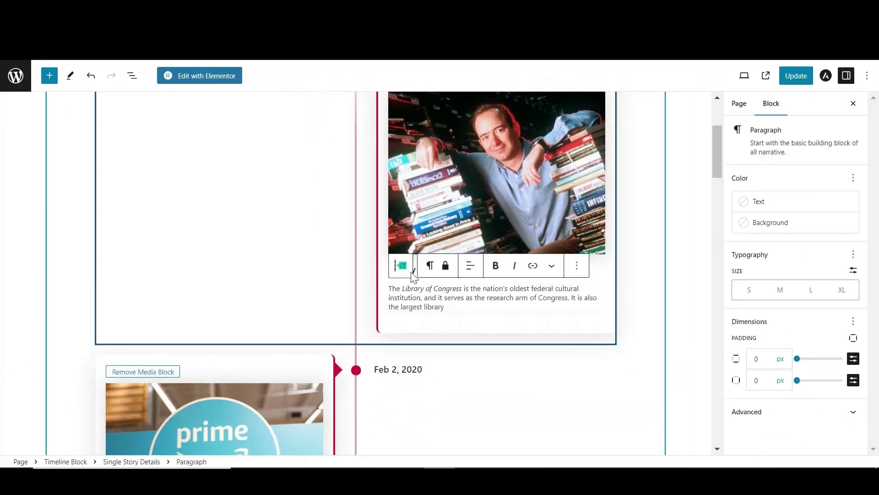
{"action": "scroll", "coordinate": [385, 262], "scroll_direction": "up", "scroll_amount": 3}
{"action": "scroll", "coordinate": [328, 220], "scroll_direction": "up", "scroll_amount": 2}
- Change the first story's date label from July 5, 1994 to June 6, 1998
{"action": "left_click", "coordinate": [324, 216]}
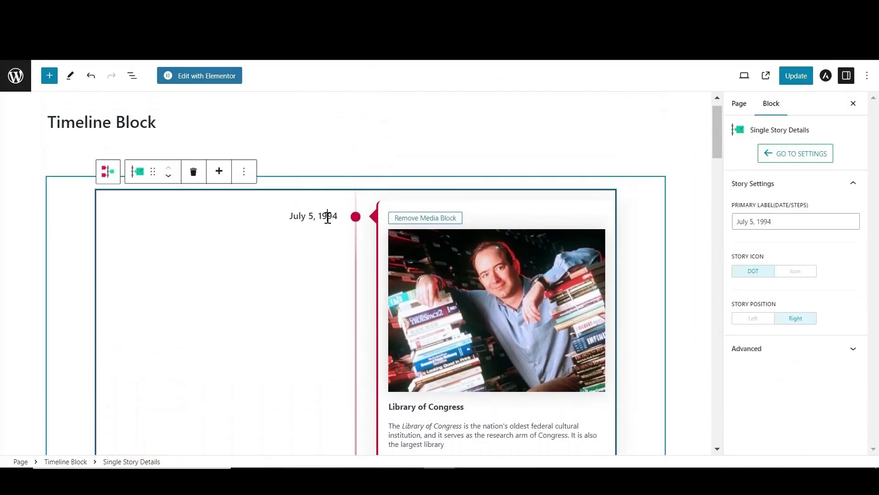
{"action": "key", "text": "BackSpace"}
{"action": "key", "text": "BackSpace"}
{"action": "key", "text": "BackSpace"}
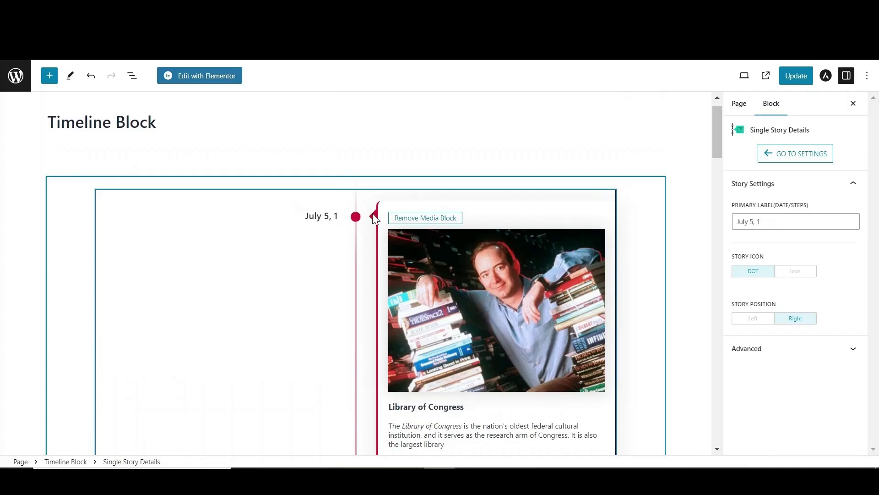
{"action": "key", "text": "BackSpace"}
{"action": "key", "text": "BackSpace"}
{"action": "key", "text": "BackSpace"}
{"action": "type", "text": "1998"}
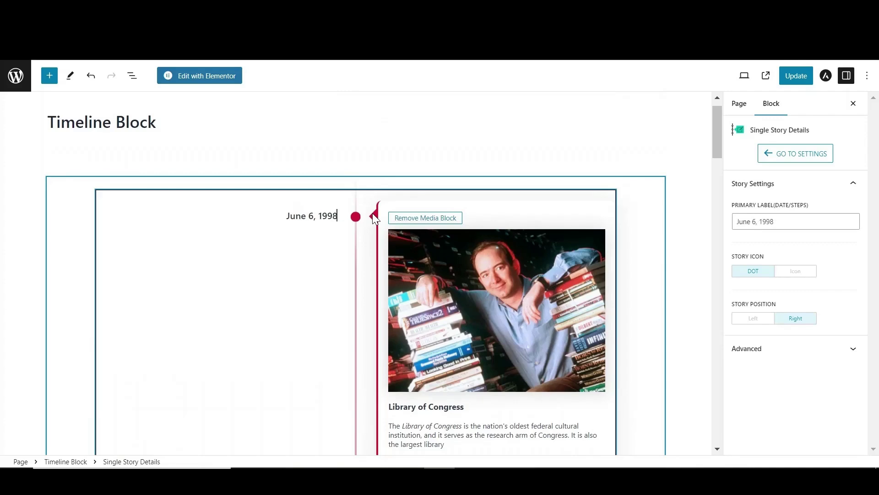
{"action": "scroll", "coordinate": [659, 279], "scroll_direction": "down", "scroll_amount": 1}
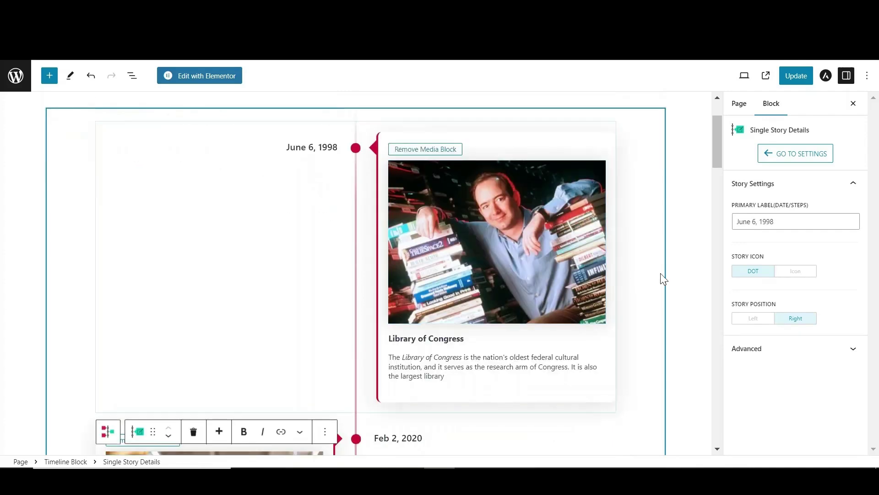
- Set the June 6, 1998 story marker to a book icon and toggle its position Left, then Right
{"action": "left_click", "coordinate": [795, 273]}
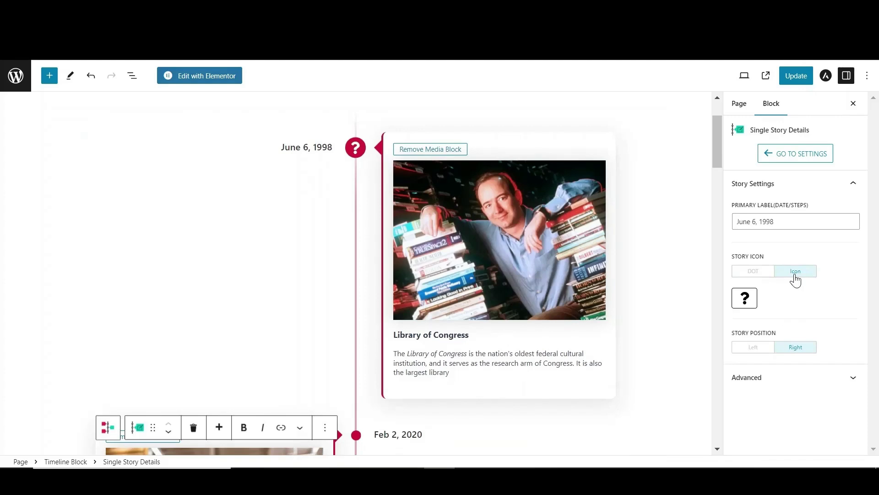
{"action": "left_click", "coordinate": [744, 300]}
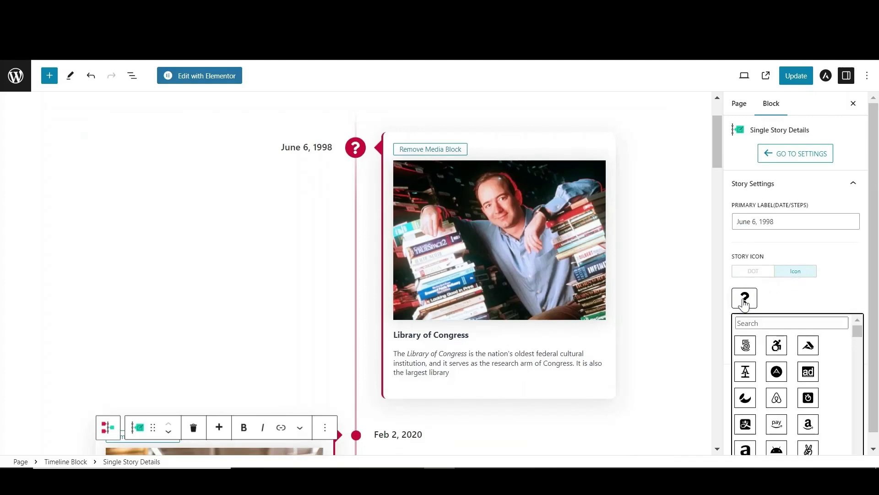
{"action": "left_click", "coordinate": [790, 323]}
{"action": "type", "text": "b"}
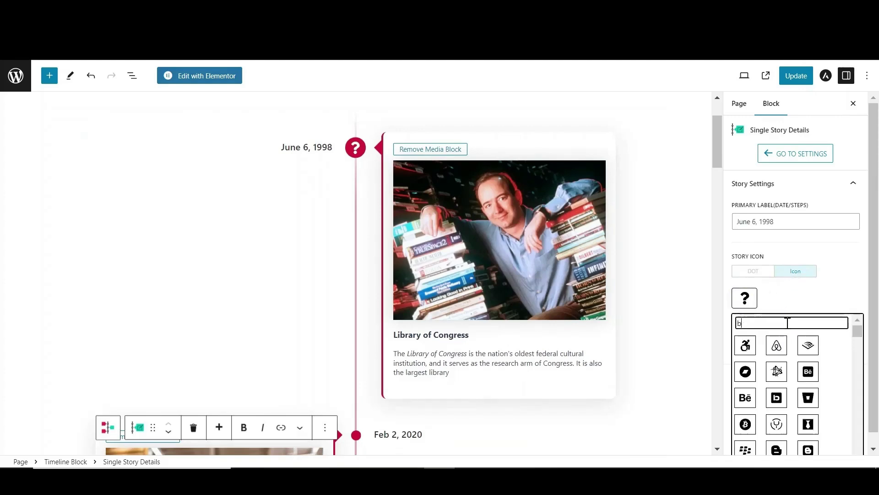
{"action": "type", "text": "ook"}
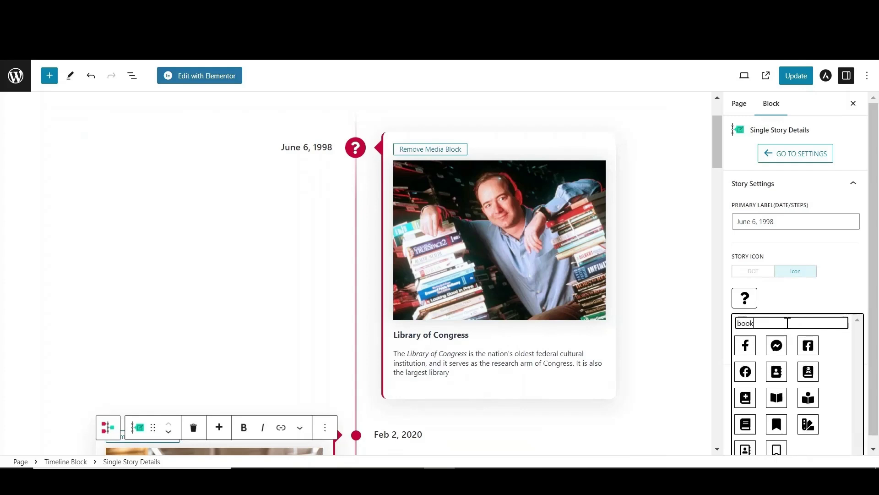
{"action": "left_click", "coordinate": [744, 428]}
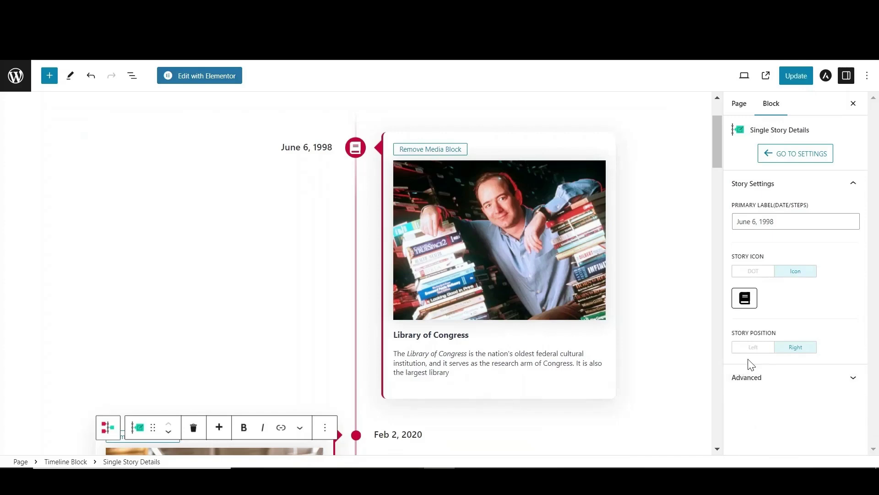
{"action": "left_click", "coordinate": [752, 348]}
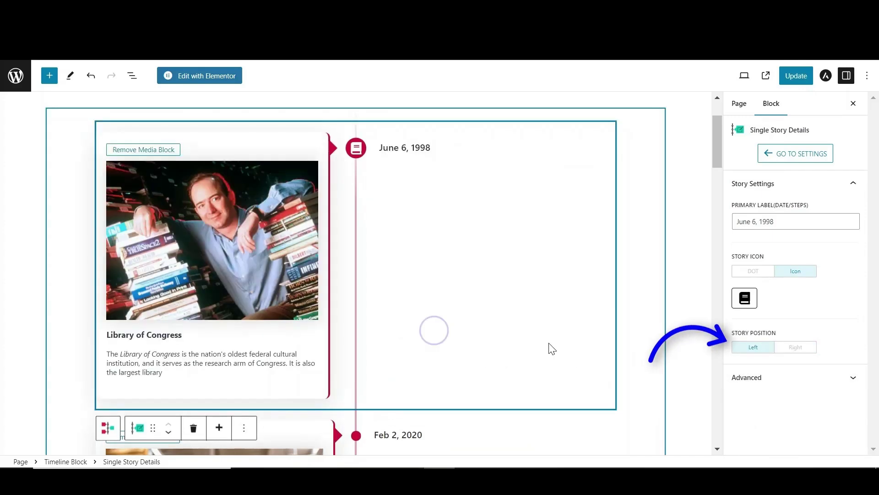
{"action": "left_click", "coordinate": [787, 348]}
{"action": "scroll", "coordinate": [475, 360], "scroll_direction": "down", "scroll_amount": 2}
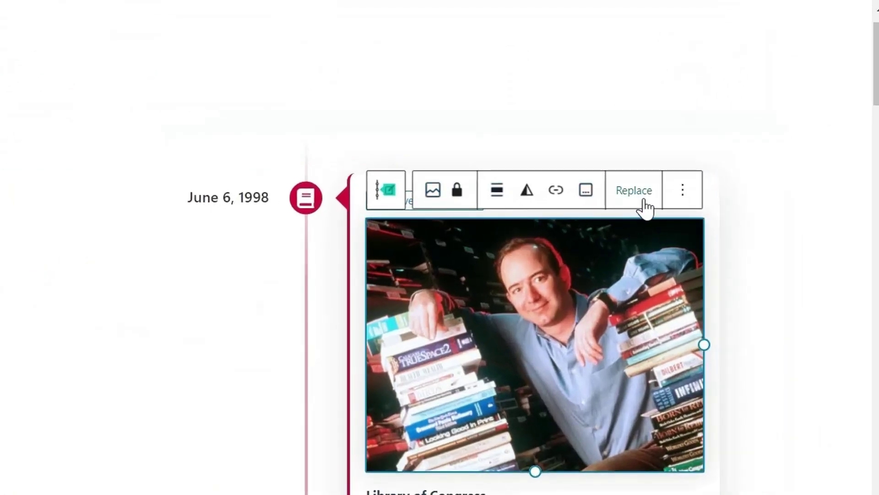
- Replace the story image with the crowd photo from the media library and apply the Rounded style
{"action": "left_click", "coordinate": [645, 204]}
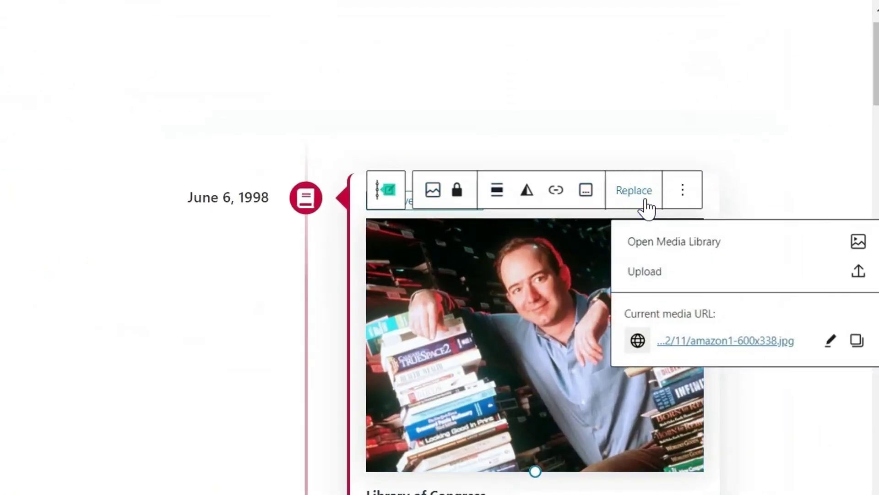
{"action": "left_click", "coordinate": [620, 246]}
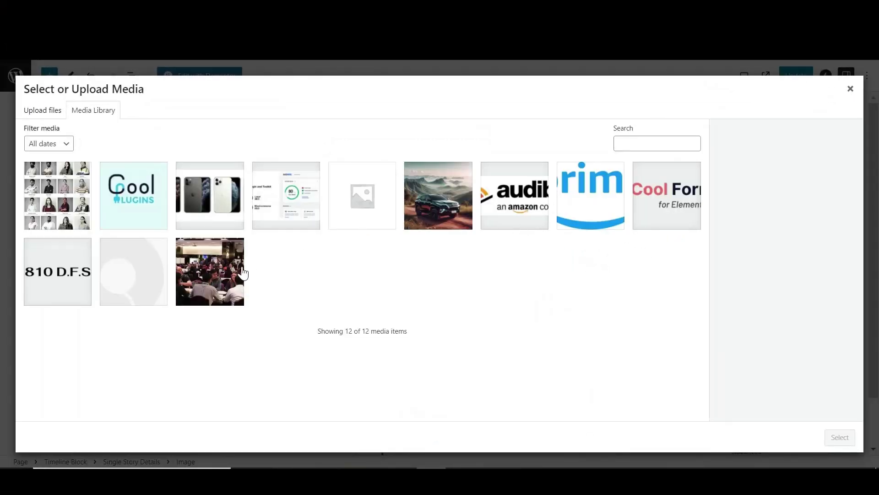
{"action": "left_click", "coordinate": [243, 273]}
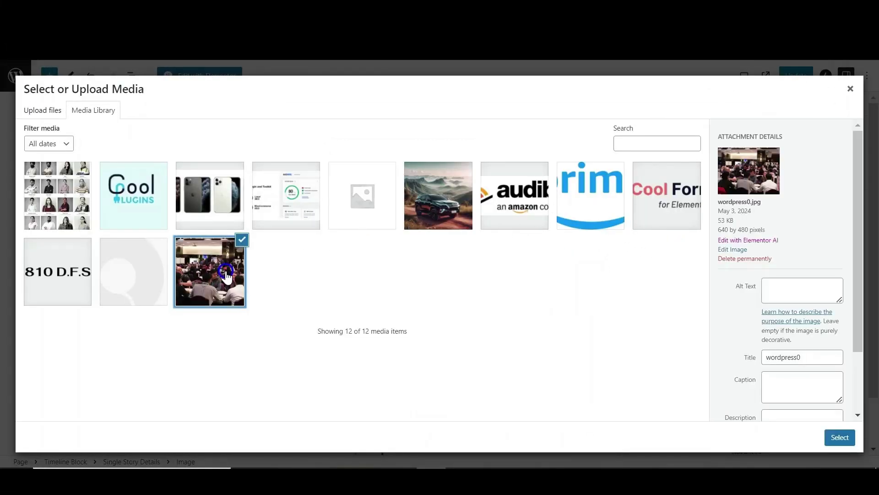
{"action": "left_click", "coordinate": [839, 437]}
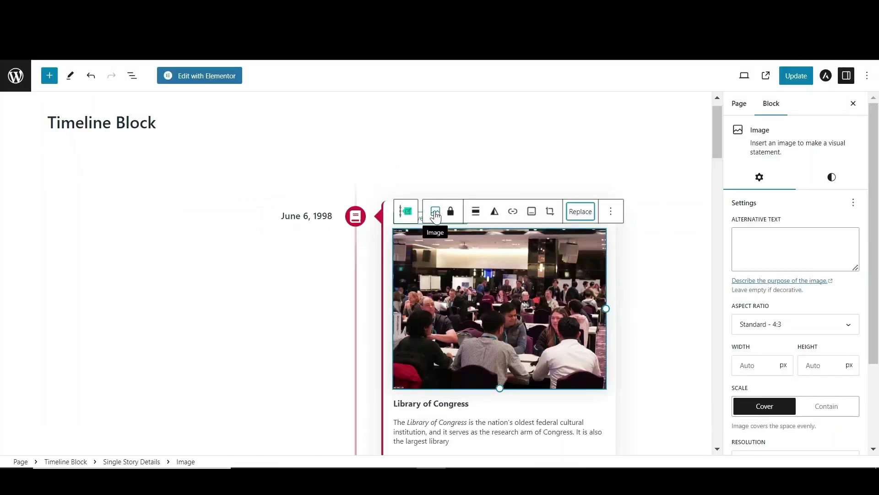
{"action": "left_click", "coordinate": [436, 213]}
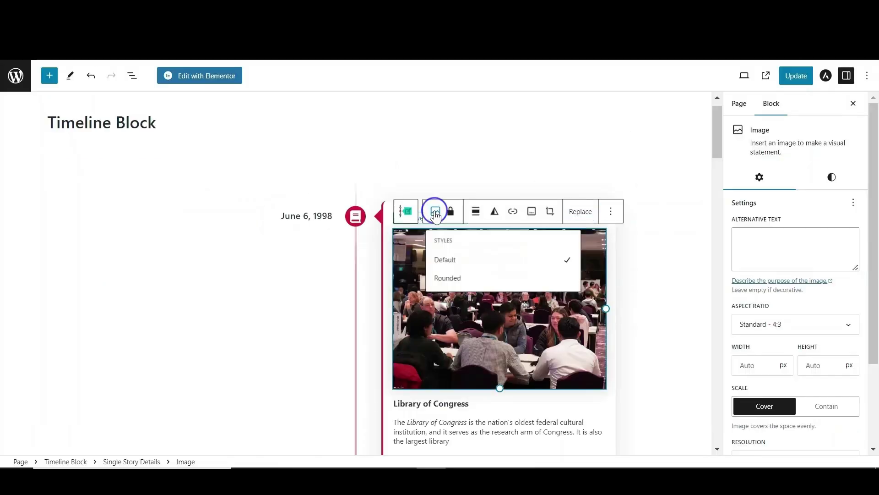
{"action": "left_click", "coordinate": [448, 278]}
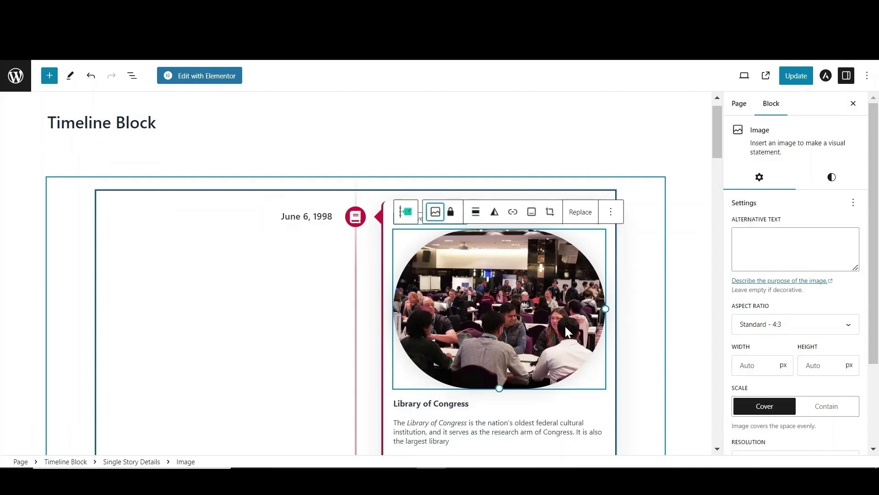
{"action": "scroll", "coordinate": [628, 354], "scroll_direction": "down", "scroll_amount": 2}
{"action": "scroll", "coordinate": [628, 354], "scroll_direction": "up", "scroll_amount": 1}
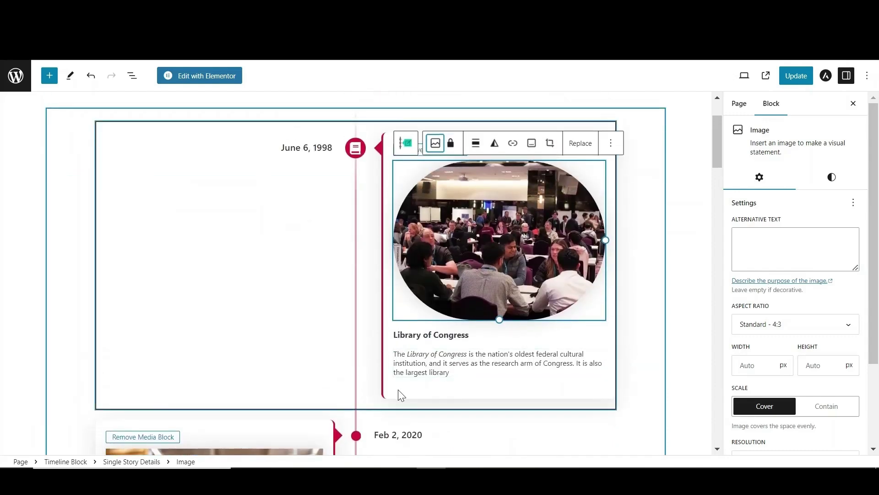
{"action": "scroll", "coordinate": [399, 395], "scroll_direction": "down", "scroll_amount": 1}
{"action": "scroll", "coordinate": [399, 395], "scroll_direction": "down", "scroll_amount": 2}
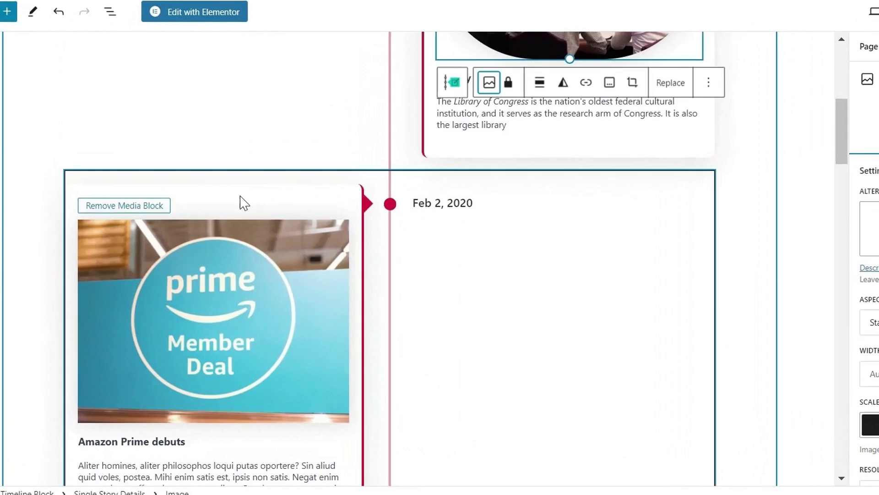
- Insert a June 28, 2000 story with the mountain SUV image after Feb 2, 2020, then append a blank story
{"action": "left_click", "coordinate": [235, 224]}
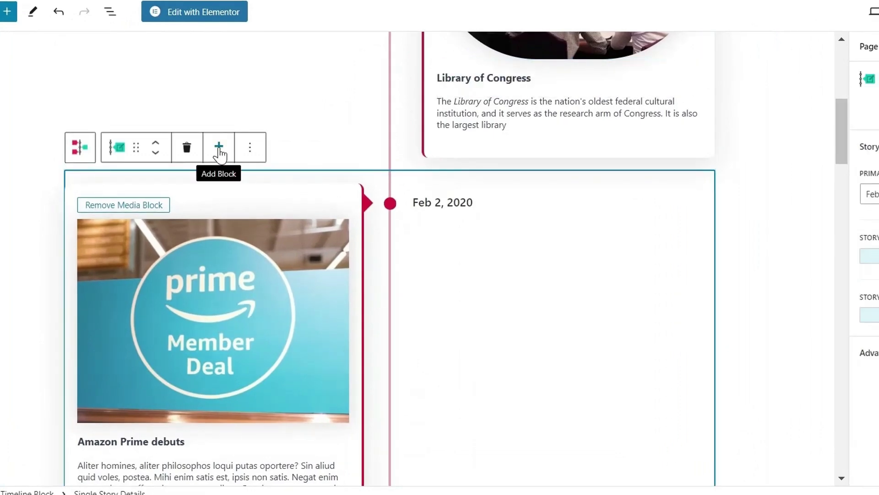
{"action": "left_click", "coordinate": [219, 148]}
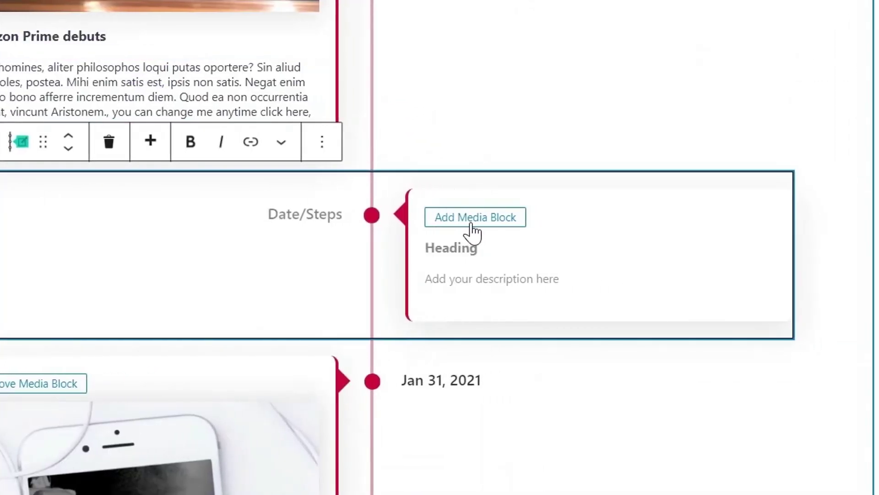
{"action": "type", "text": "ju"}
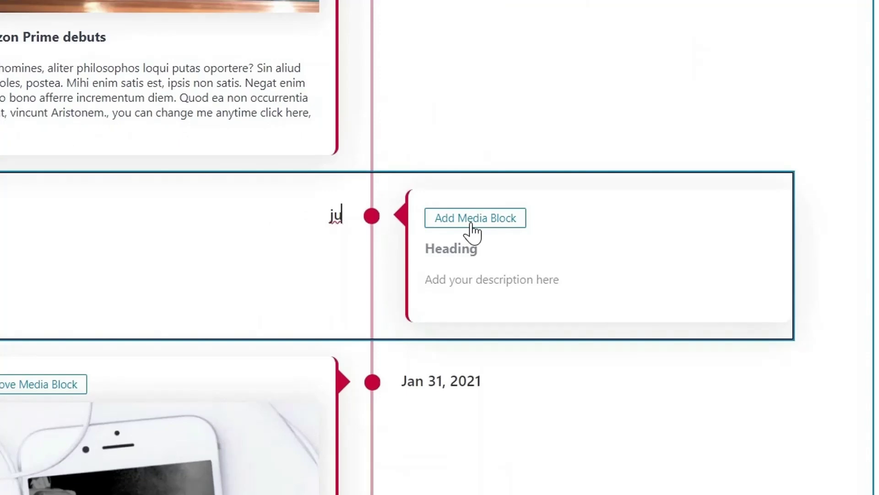
{"action": "left_click", "coordinate": [473, 231]}
{"action": "left_click", "coordinate": [427, 349]}
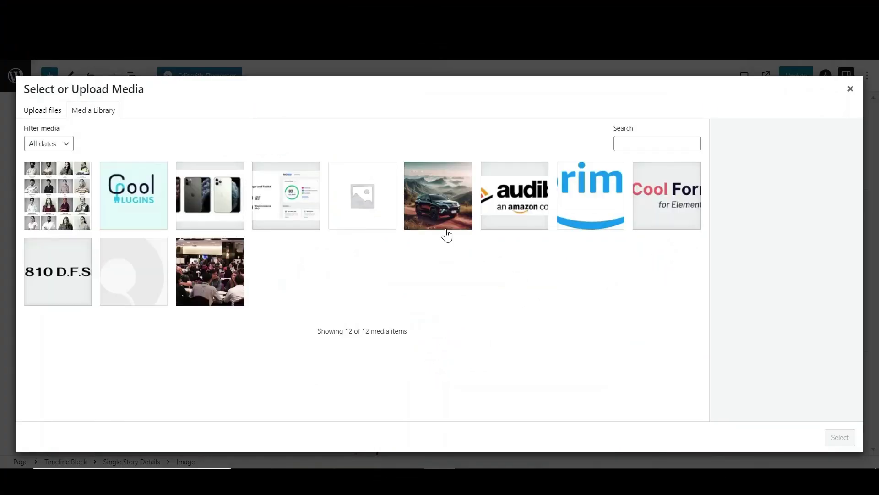
{"action": "left_click", "coordinate": [447, 208]}
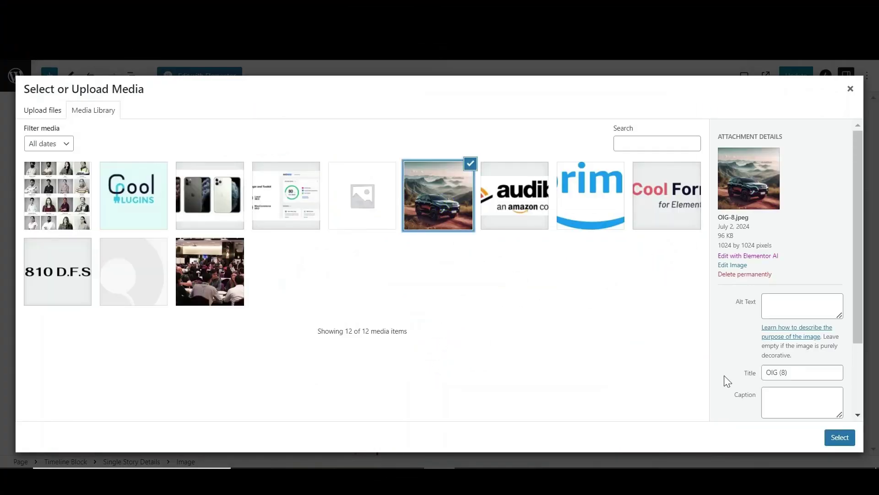
{"action": "left_click", "coordinate": [841, 437]}
{"action": "scroll", "coordinate": [658, 339], "scroll_direction": "down", "scroll_amount": 2}
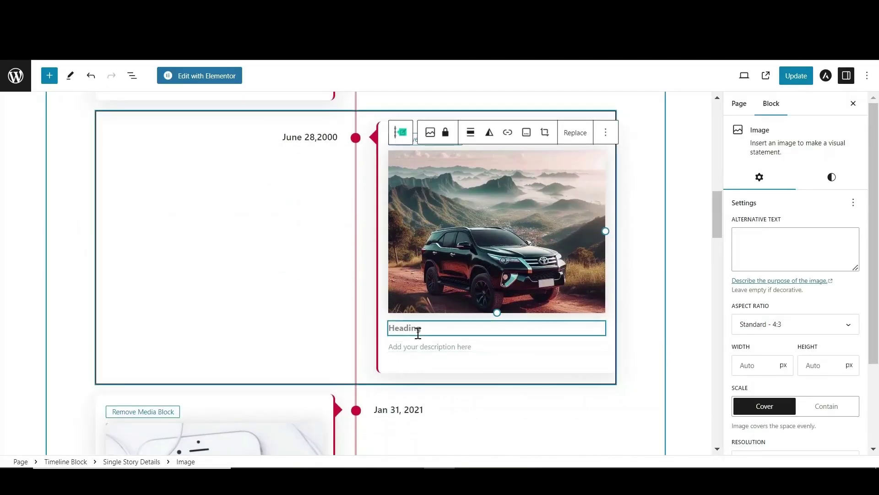
{"action": "left_click", "coordinate": [467, 313]}
{"action": "scroll", "coordinate": [468, 313], "scroll_direction": "down", "scroll_amount": 5}
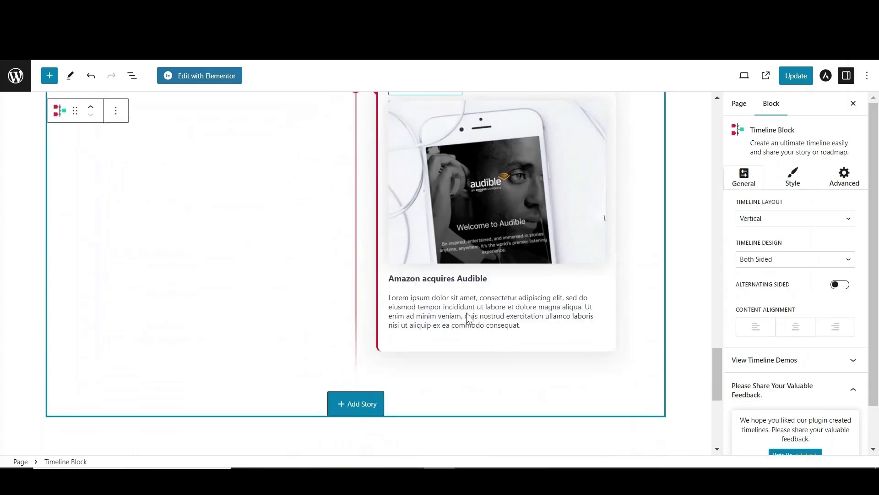
{"action": "scroll", "coordinate": [468, 314], "scroll_direction": "down", "scroll_amount": 4}
{"action": "scroll", "coordinate": [465, 313], "scroll_direction": "up", "scroll_amount": 2}
{"action": "scroll", "coordinate": [446, 314], "scroll_direction": "up", "scroll_amount": 1}
{"action": "scroll", "coordinate": [423, 312], "scroll_direction": "up", "scroll_amount": 2}
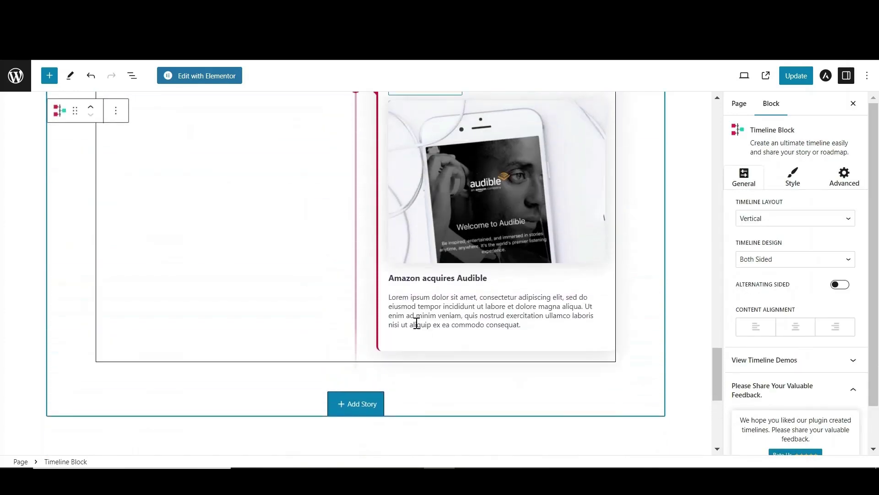
{"action": "left_click", "coordinate": [357, 402]}
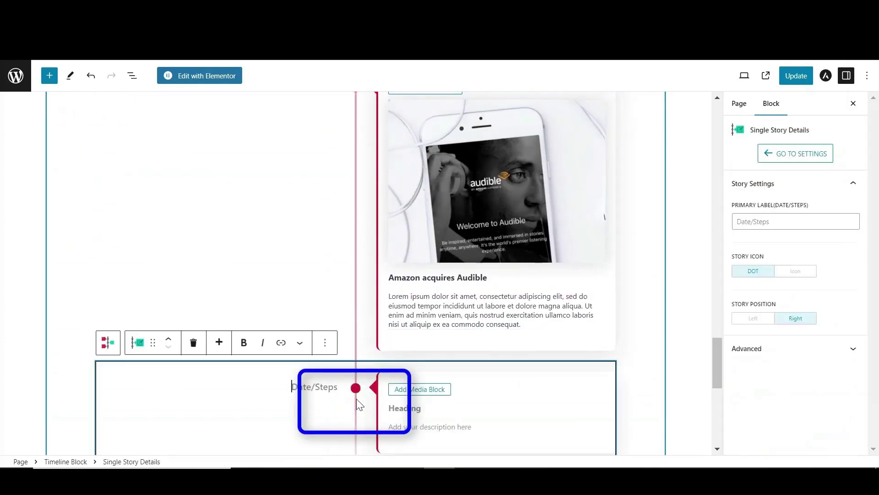
{"action": "left_click", "coordinate": [645, 189]}
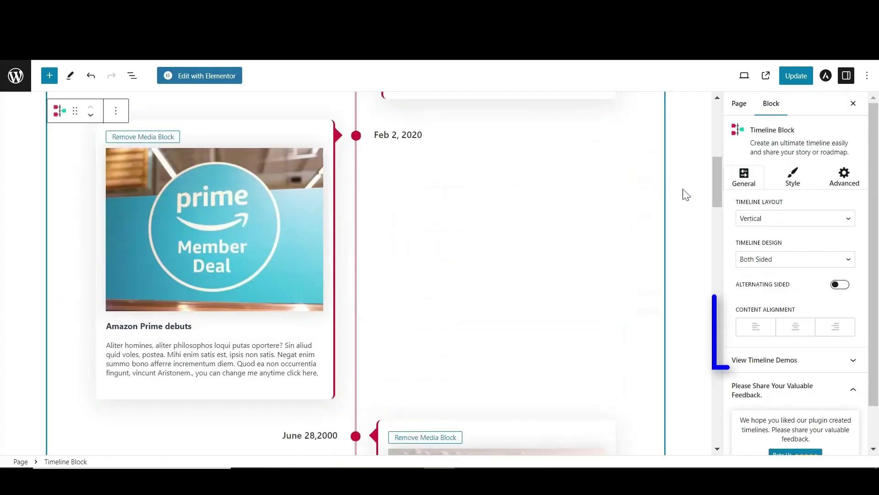
{"action": "scroll", "coordinate": [556, 224], "scroll_direction": "up", "scroll_amount": 4}
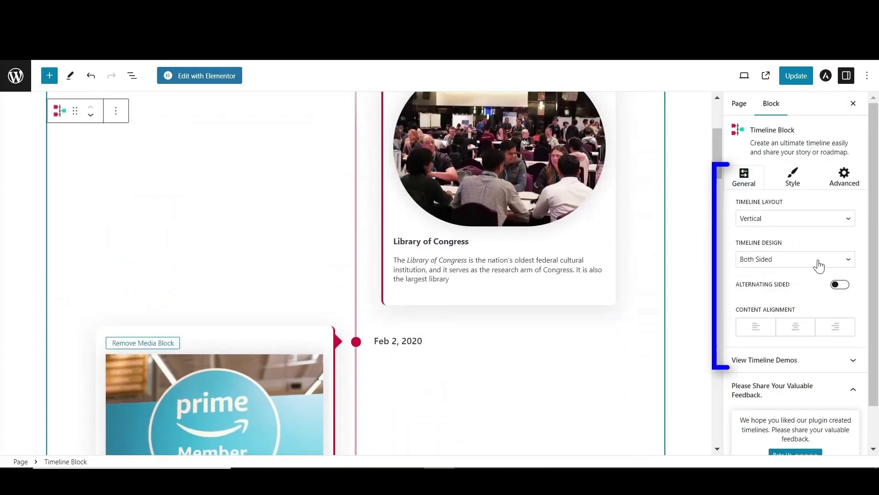
{"action": "left_click", "coordinate": [847, 263]}
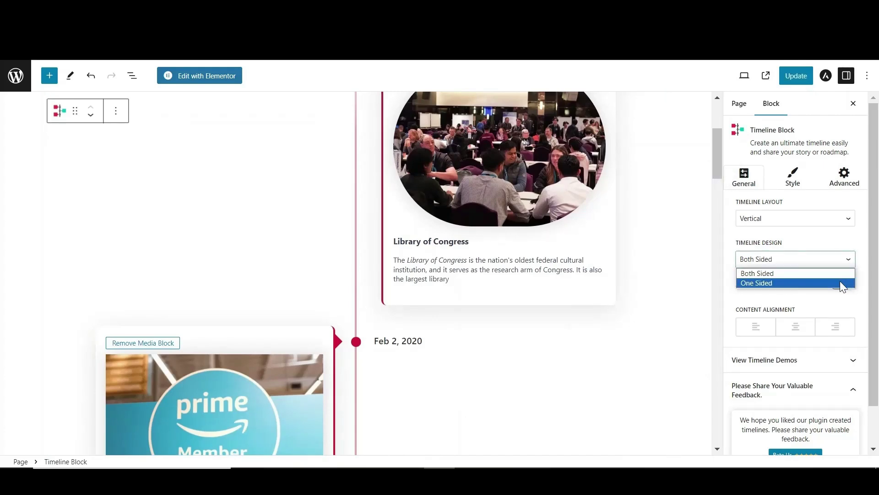
{"action": "left_click", "coordinate": [840, 280]}
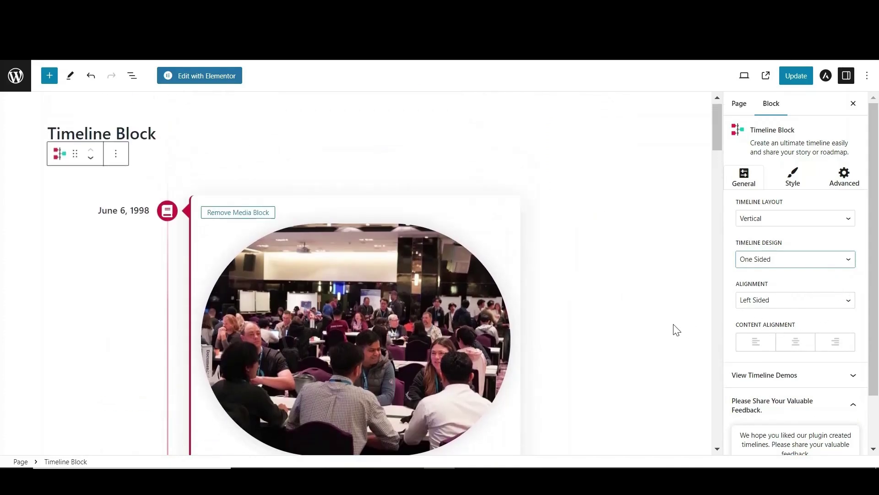
{"action": "left_click", "coordinate": [827, 304]}
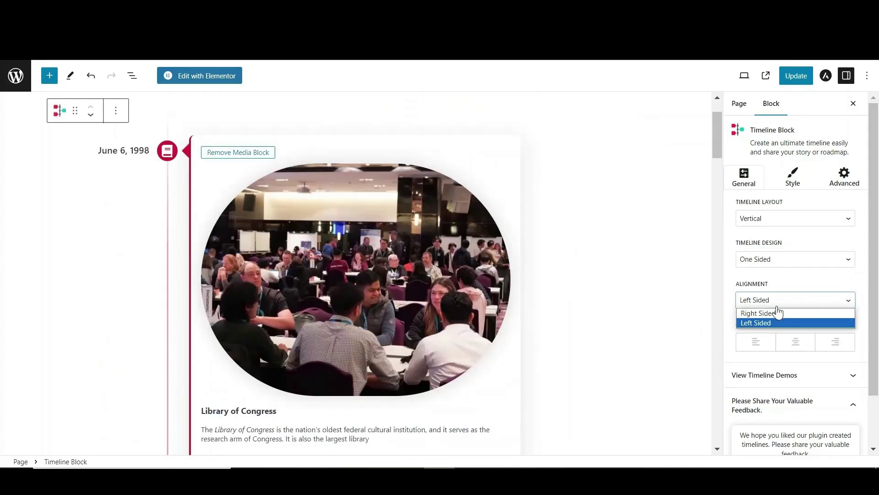
{"action": "left_click", "coordinate": [773, 313]}
{"action": "scroll", "coordinate": [504, 314], "scroll_direction": "down", "scroll_amount": 2}
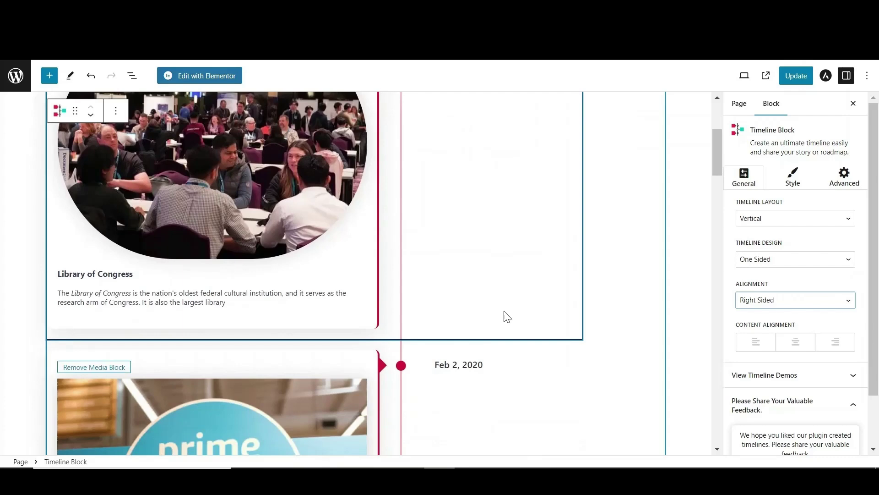
{"action": "scroll", "coordinate": [504, 314], "scroll_direction": "down", "scroll_amount": 2}
{"action": "scroll", "coordinate": [503, 317], "scroll_direction": "down", "scroll_amount": 2}
{"action": "scroll", "coordinate": [504, 316], "scroll_direction": "down", "scroll_amount": 2}
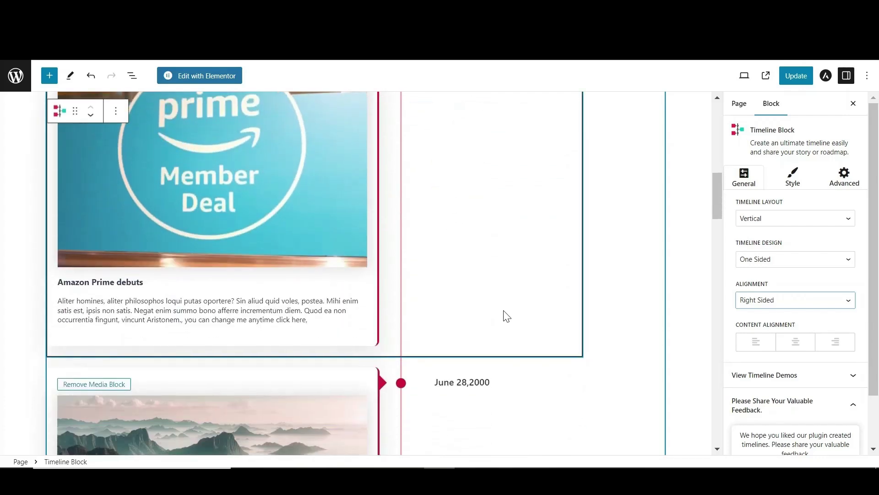
{"action": "left_click", "coordinate": [794, 259]}
{"action": "left_click", "coordinate": [779, 275]}
{"action": "scroll", "coordinate": [783, 294], "scroll_direction": "down", "scroll_amount": 1}
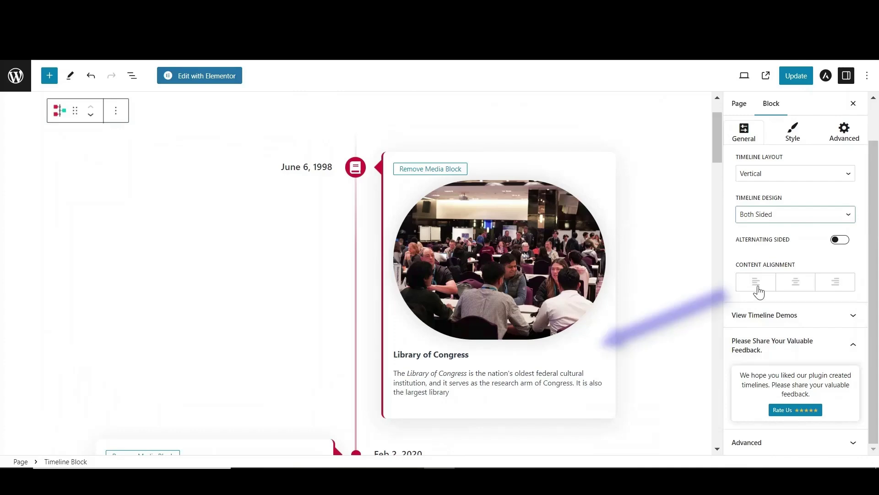
- Try center and right Content Alignment for the story cards, then settle on left
{"action": "left_click", "coordinate": [758, 290]}
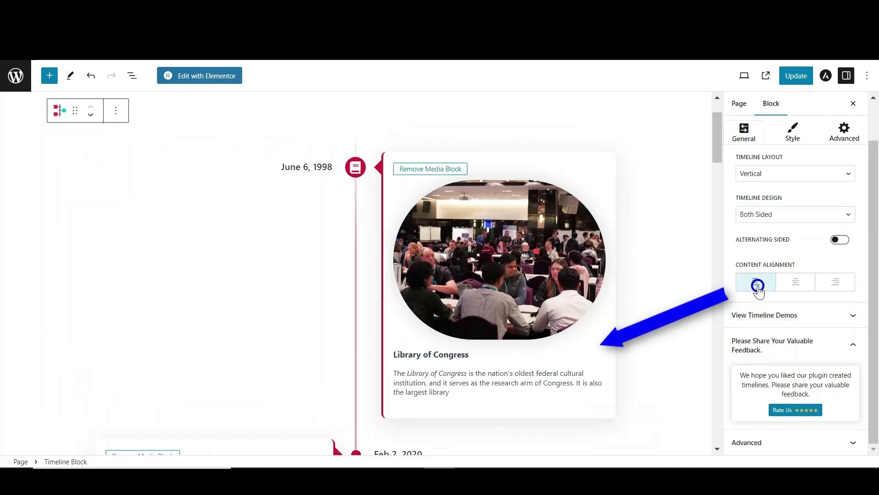
{"action": "left_click", "coordinate": [797, 287]}
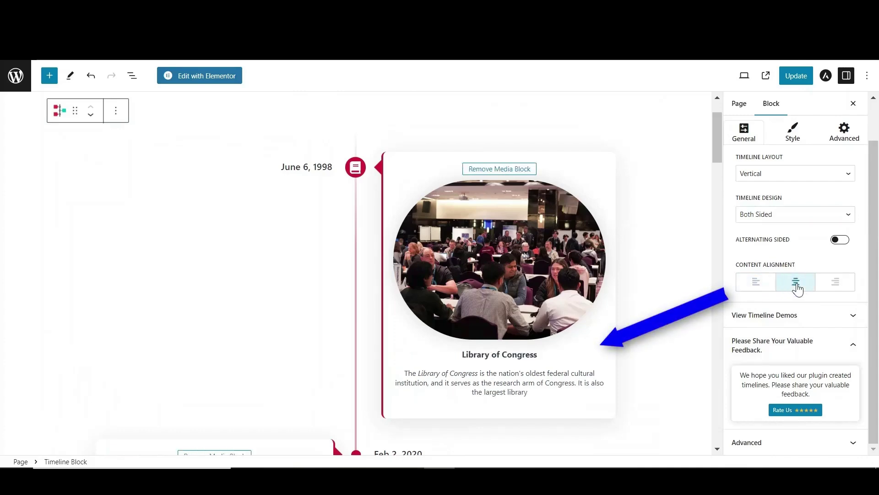
{"action": "left_click", "coordinate": [833, 290]}
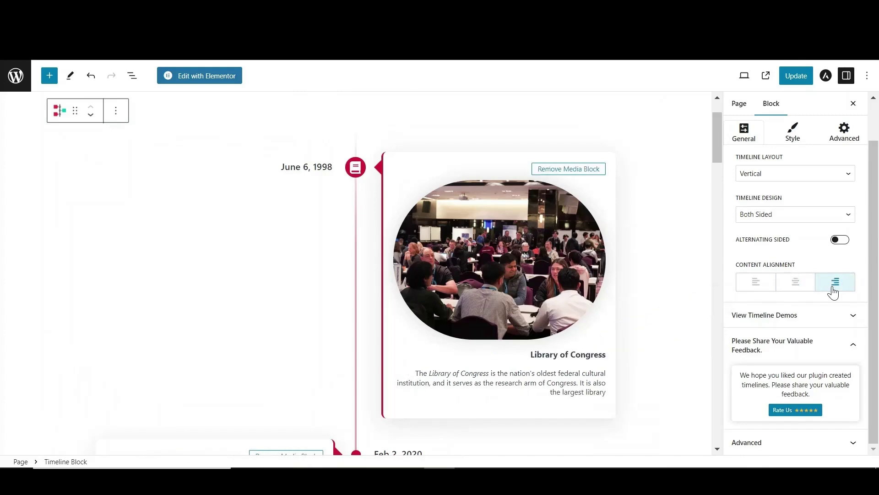
{"action": "left_click", "coordinate": [757, 290]}
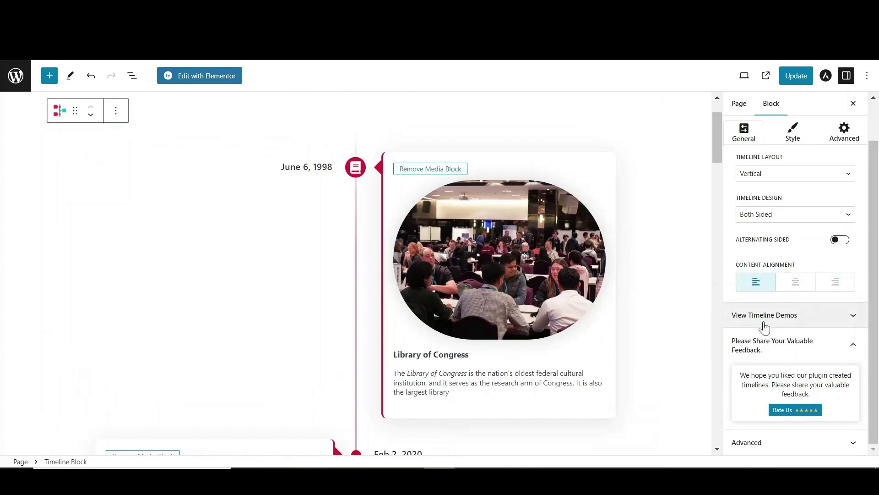
- Switch the Timeline Block sidebar to Style to show heading, description and label settings
{"action": "left_click", "coordinate": [794, 134]}
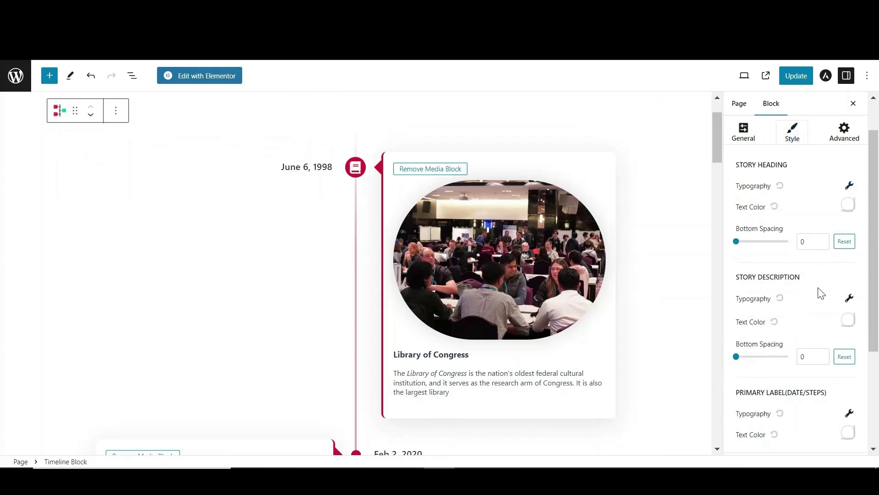
{"action": "scroll", "coordinate": [820, 294], "scroll_direction": "down", "scroll_amount": 2}
{"action": "scroll", "coordinate": [819, 294], "scroll_direction": "down", "scroll_amount": 2}
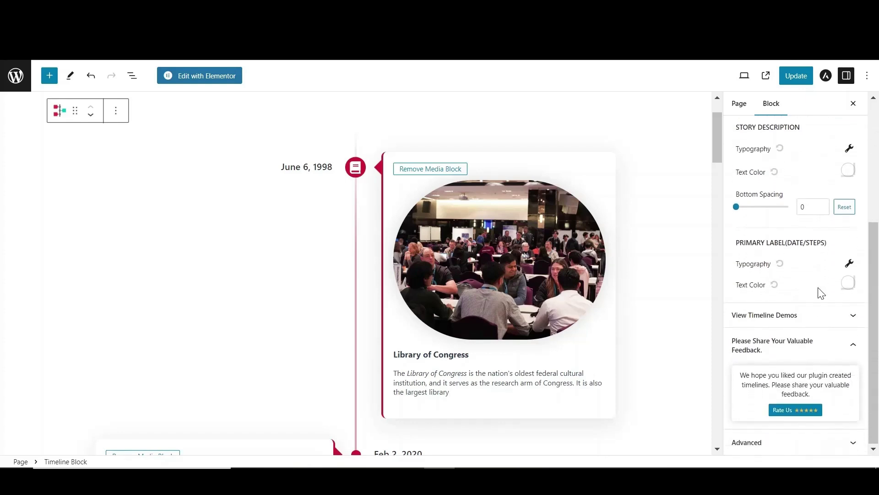
{"action": "scroll", "coordinate": [819, 294], "scroll_direction": "up", "scroll_amount": 4}
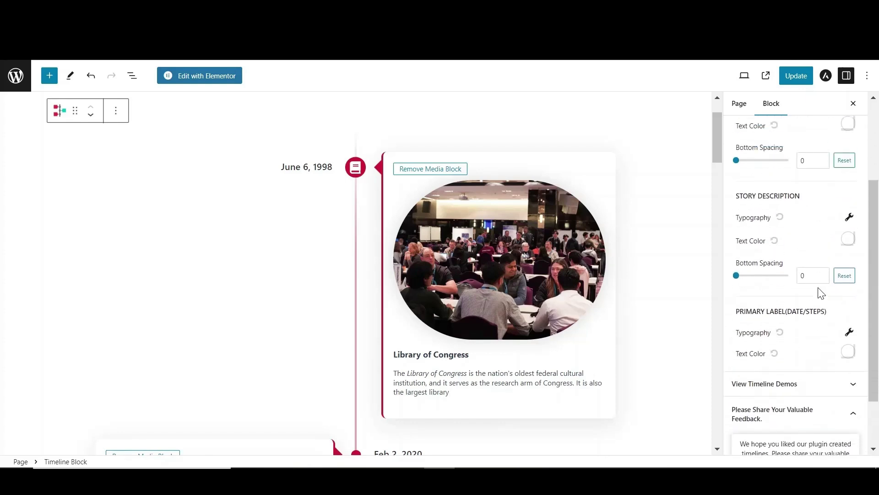
{"action": "scroll", "coordinate": [833, 205], "scroll_direction": "up", "scroll_amount": 1}
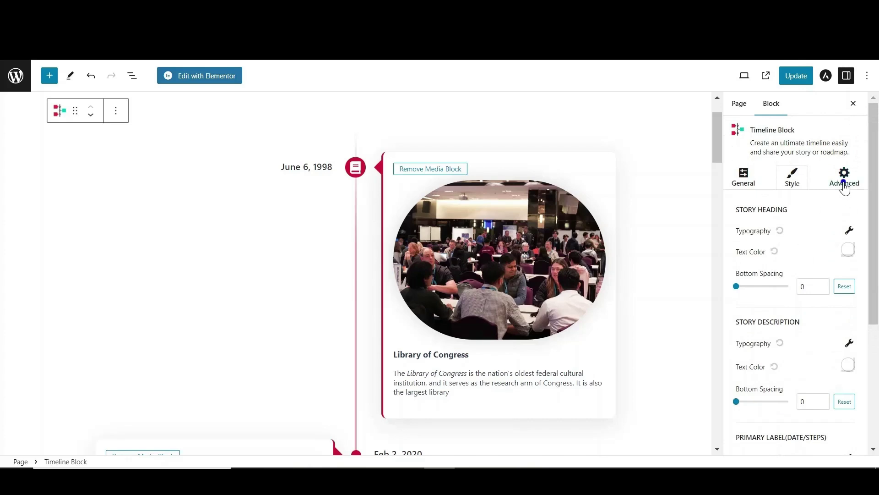
- Set the timeline line colour to bright blue 0E55EE in the Advanced settings
{"action": "left_click", "coordinate": [845, 180]}
{"action": "left_click", "coordinate": [849, 211]}
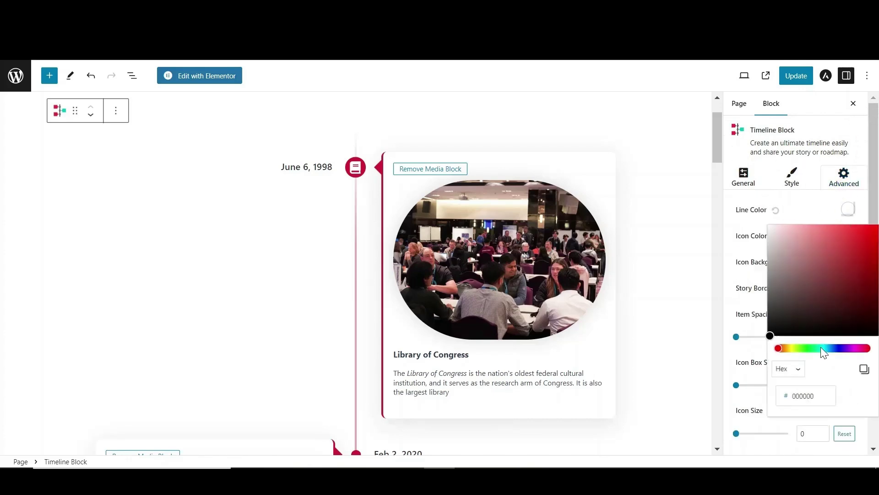
{"action": "left_click", "coordinate": [833, 349]}
{"action": "left_click_drag", "start_coordinate": [786, 320], "coordinate": [870, 232]}
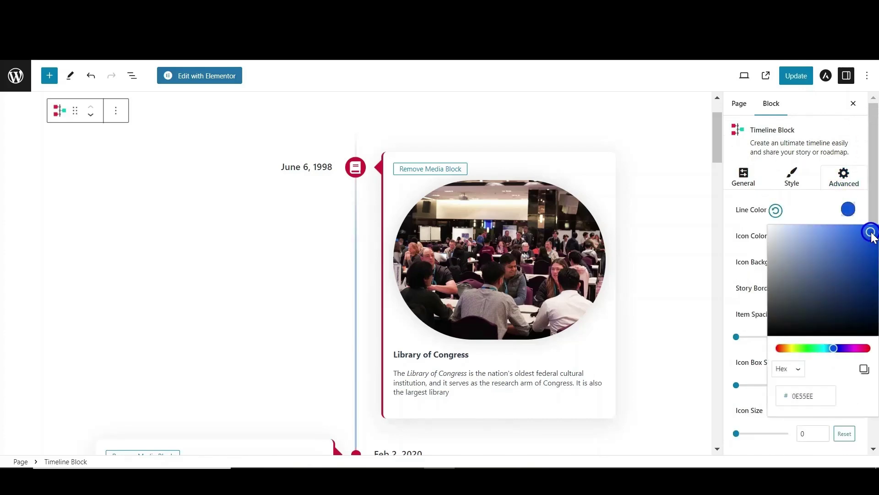
{"action": "left_click", "coordinate": [745, 303]}
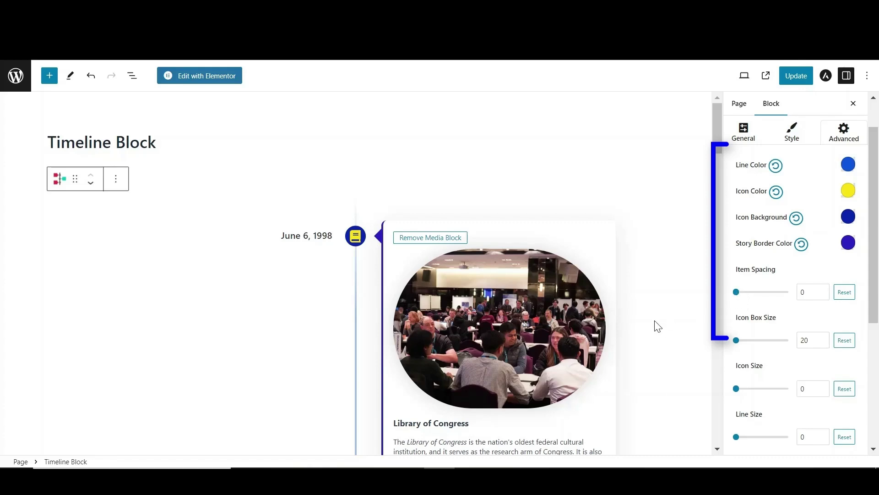
{"action": "scroll", "coordinate": [656, 326], "scroll_direction": "down", "scroll_amount": 3}
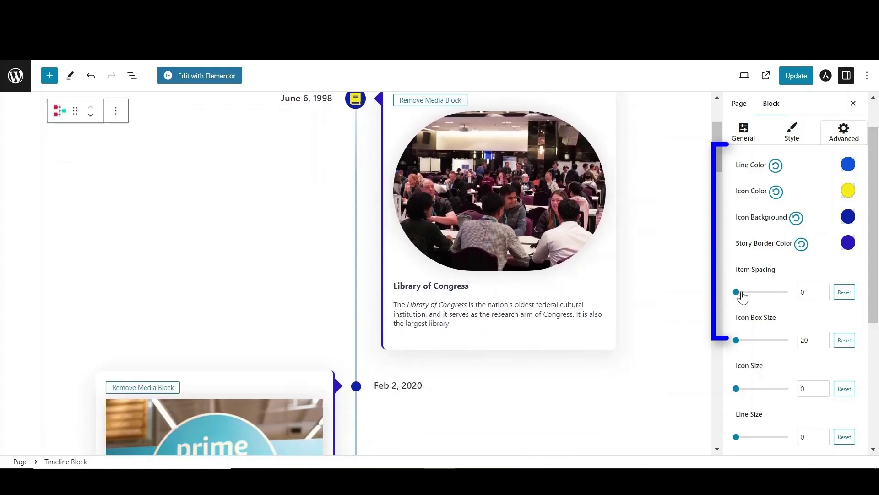
- Widen Item Spacing to 18, then update the page and view it live
{"action": "mouse_move", "coordinate": [736, 291]}
{"action": "left_mouse_down"}
{"action": "mouse_move", "coordinate": [755, 292]}
{"action": "mouse_move", "coordinate": [741, 296]}
{"action": "left_mouse_up"}
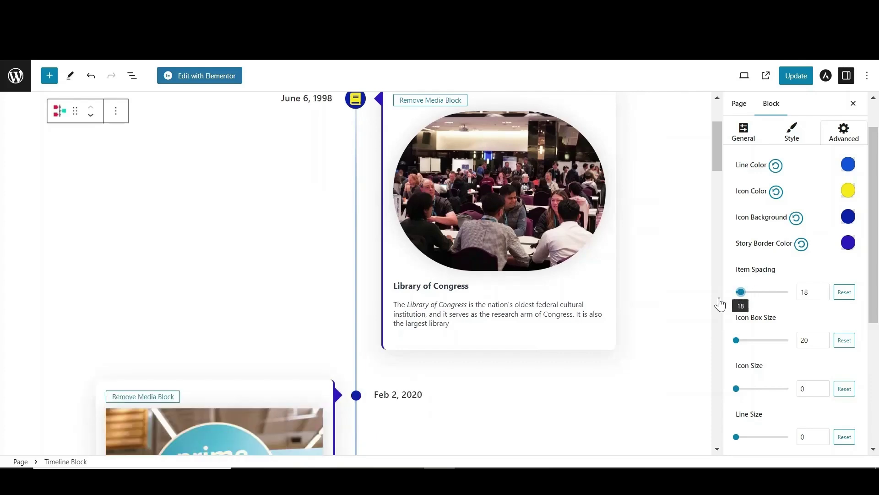
{"action": "left_click", "coordinate": [791, 76]}
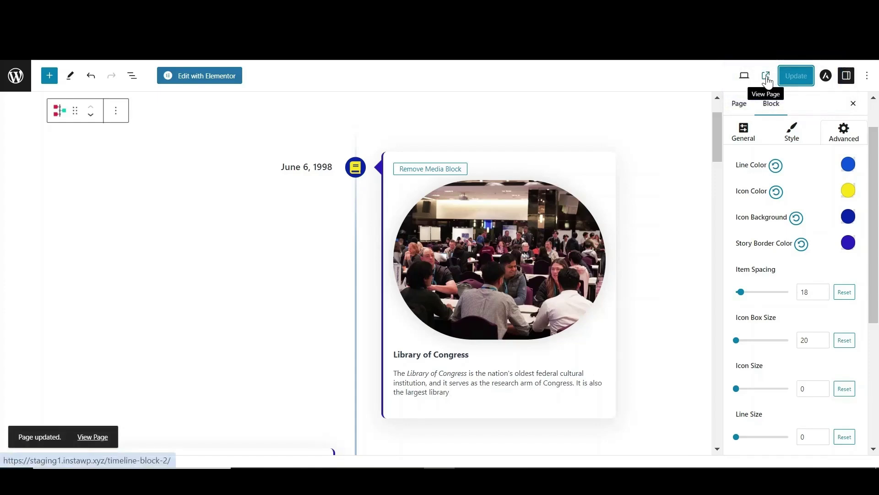
{"action": "left_click", "coordinate": [767, 79]}
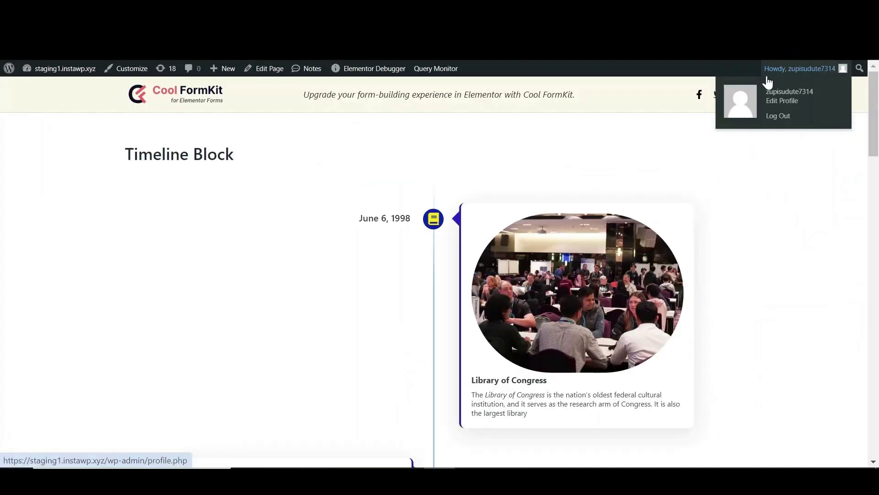
{"action": "scroll", "coordinate": [725, 241], "scroll_direction": "down", "scroll_amount": 2}
{"action": "scroll", "coordinate": [724, 241], "scroll_direction": "down", "scroll_amount": 1}
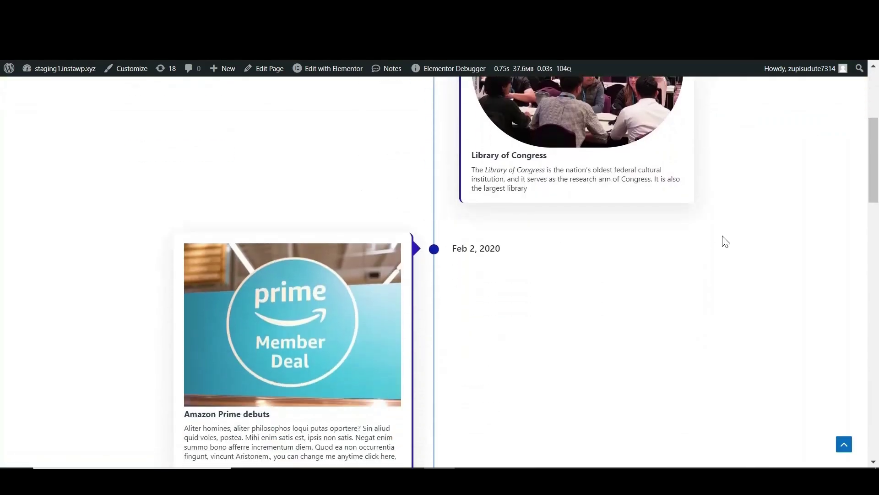
{"action": "scroll", "coordinate": [725, 240], "scroll_direction": "down", "scroll_amount": 1}
{"action": "scroll", "coordinate": [725, 240], "scroll_direction": "down", "scroll_amount": 3}
{"action": "scroll", "coordinate": [725, 241], "scroll_direction": "down", "scroll_amount": 2}
{"action": "scroll", "coordinate": [725, 240], "scroll_direction": "down", "scroll_amount": 3}
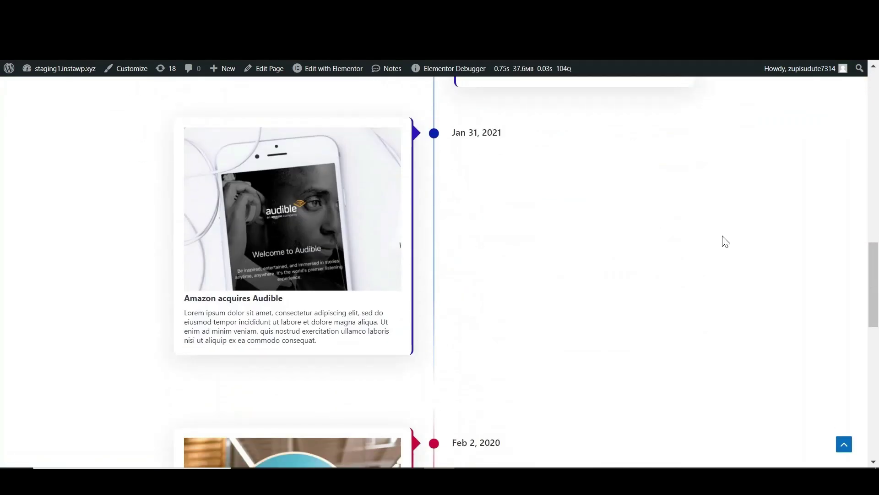
{"action": "scroll", "coordinate": [724, 241], "scroll_direction": "down", "scroll_amount": 3}
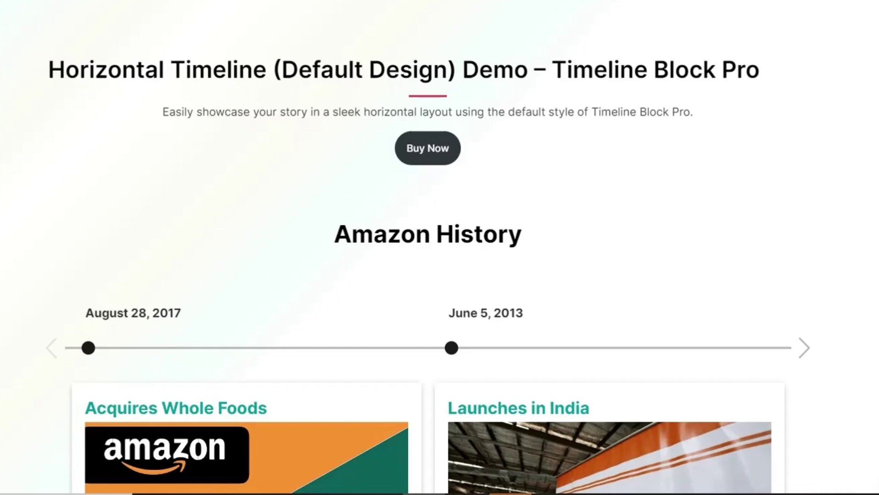
{"action": "scroll", "coordinate": [440, 276], "scroll_direction": "down", "scroll_amount": 2}
{"action": "scroll", "coordinate": [439, 274], "scroll_direction": "down", "scroll_amount": 1}
{"action": "scroll", "coordinate": [439, 275], "scroll_direction": "down", "scroll_amount": 1}
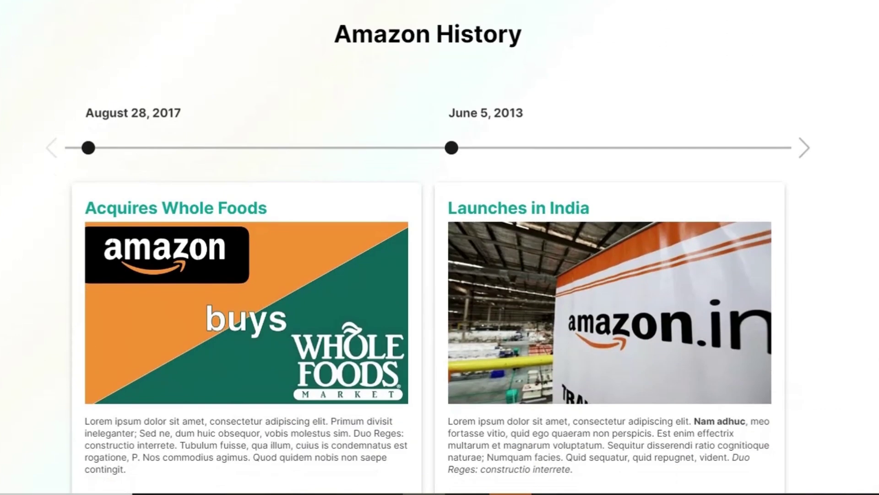
{"action": "scroll", "coordinate": [440, 275], "scroll_direction": "down", "scroll_amount": 2}
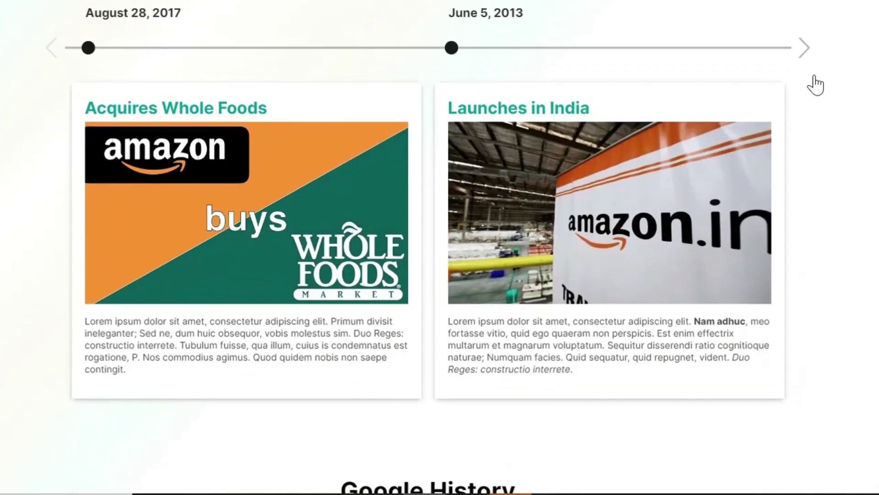
- Advance the Amazon History timeline once, then Google and Facebook History timelines twice each
{"action": "left_click", "coordinate": [802, 50]}
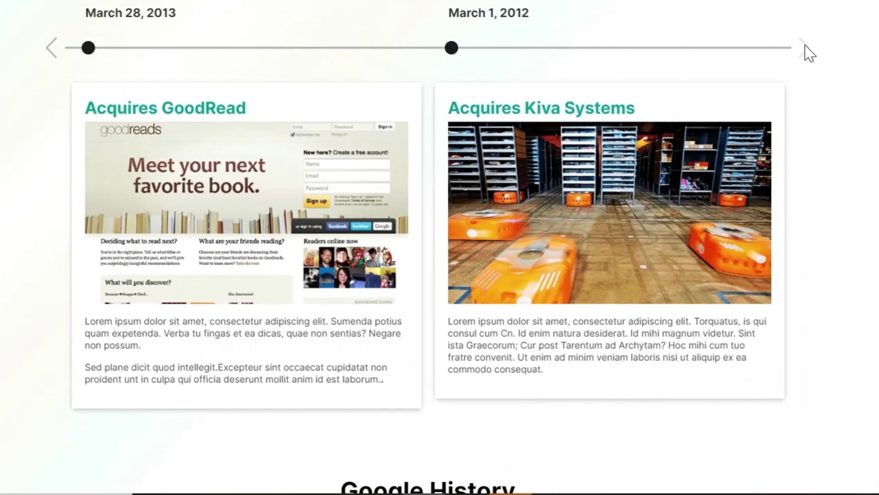
{"action": "scroll", "coordinate": [805, 52], "scroll_direction": "up", "scroll_amount": 2}
{"action": "scroll", "coordinate": [807, 53], "scroll_direction": "up", "scroll_amount": 3}
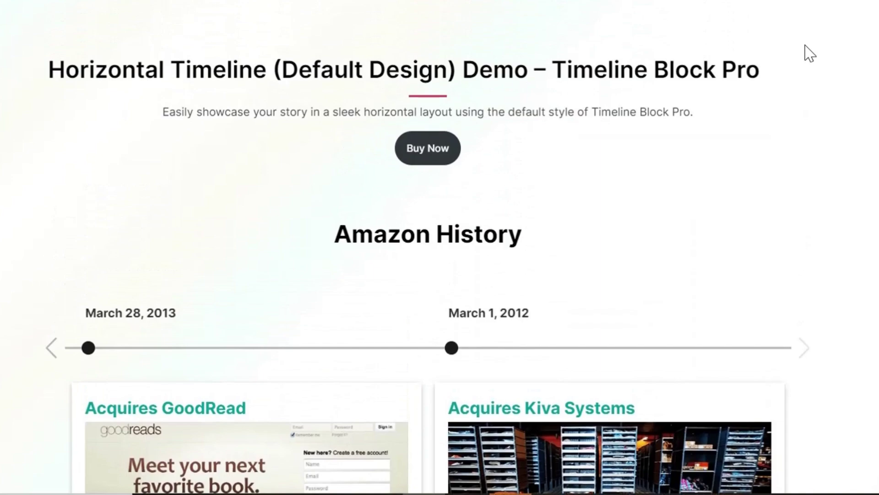
{"action": "scroll", "coordinate": [808, 53], "scroll_direction": "down", "scroll_amount": 5}
{"action": "scroll", "coordinate": [805, 53], "scroll_direction": "down", "scroll_amount": 5}
{"action": "scroll", "coordinate": [804, 52], "scroll_direction": "down", "scroll_amount": 3}
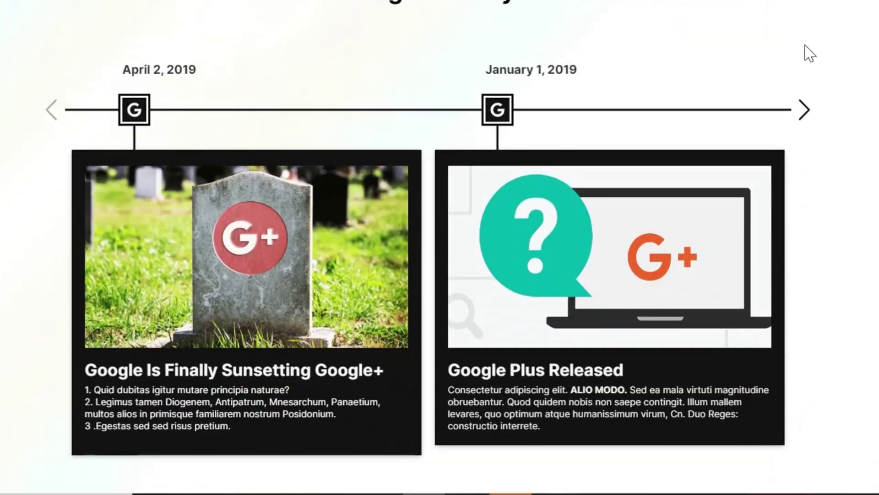
{"action": "scroll", "coordinate": [804, 54], "scroll_direction": "down", "scroll_amount": 2}
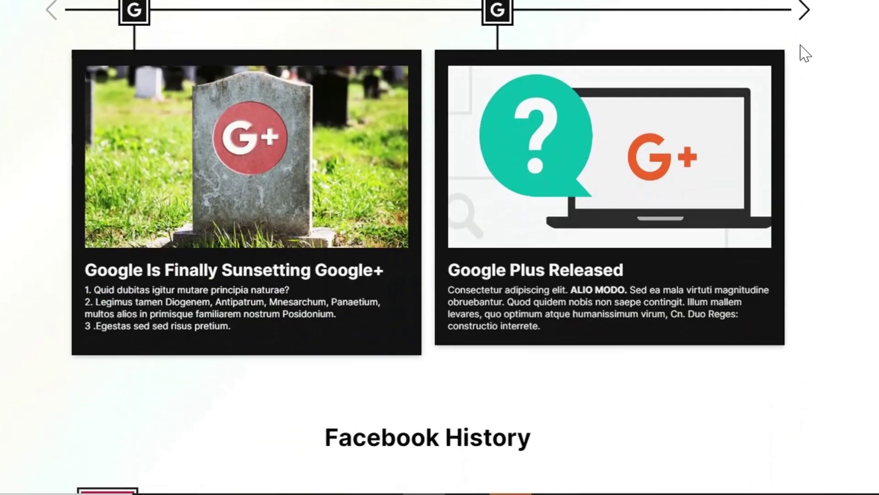
{"action": "left_click", "coordinate": [802, 22]}
{"action": "left_click", "coordinate": [807, 15]}
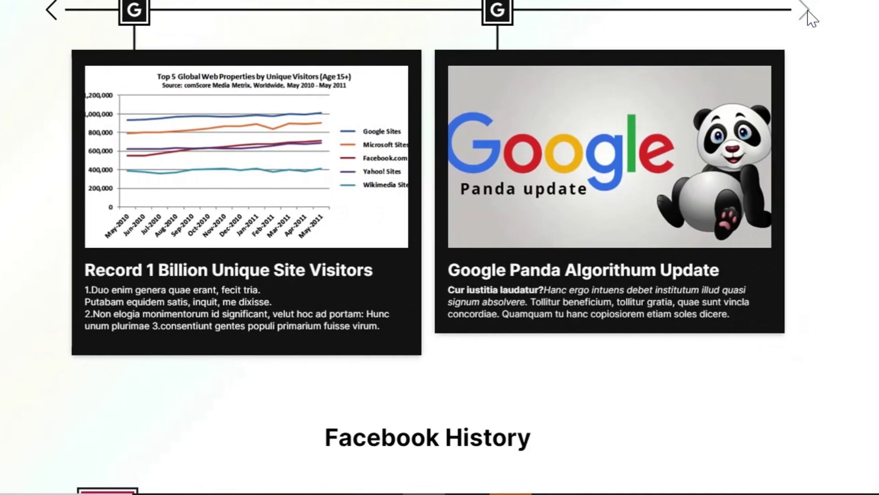
{"action": "scroll", "coordinate": [747, 160], "scroll_direction": "down", "scroll_amount": 4}
{"action": "scroll", "coordinate": [738, 190], "scroll_direction": "down", "scroll_amount": 3}
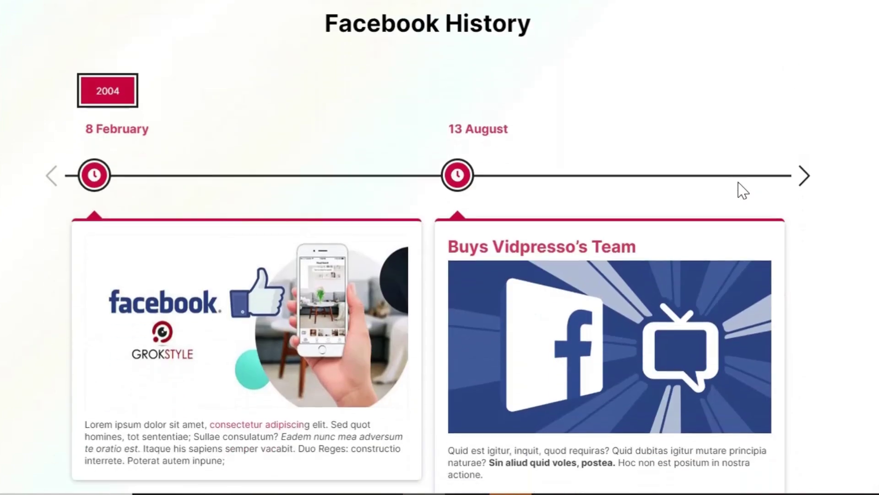
{"action": "left_click", "coordinate": [805, 91]}
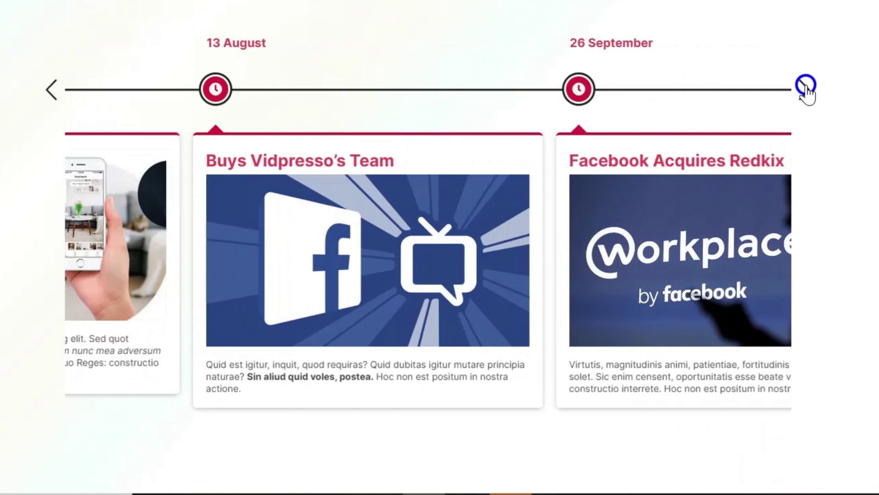
{"action": "left_click", "coordinate": [805, 91]}
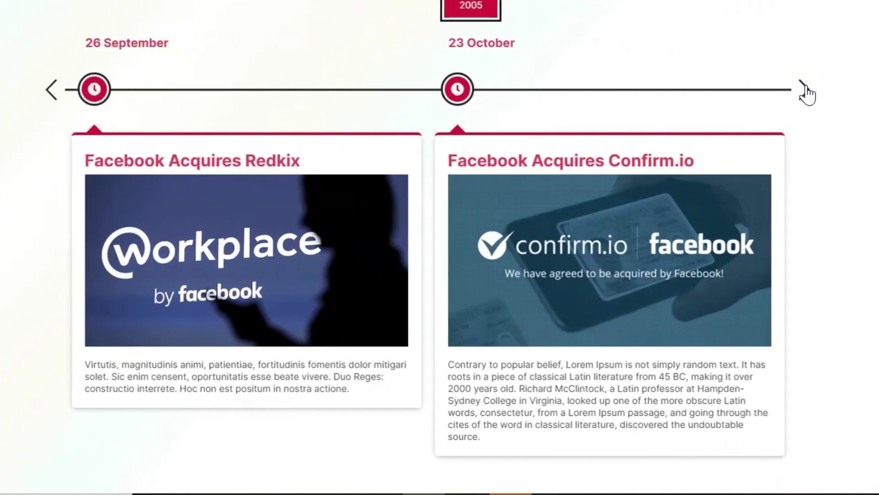